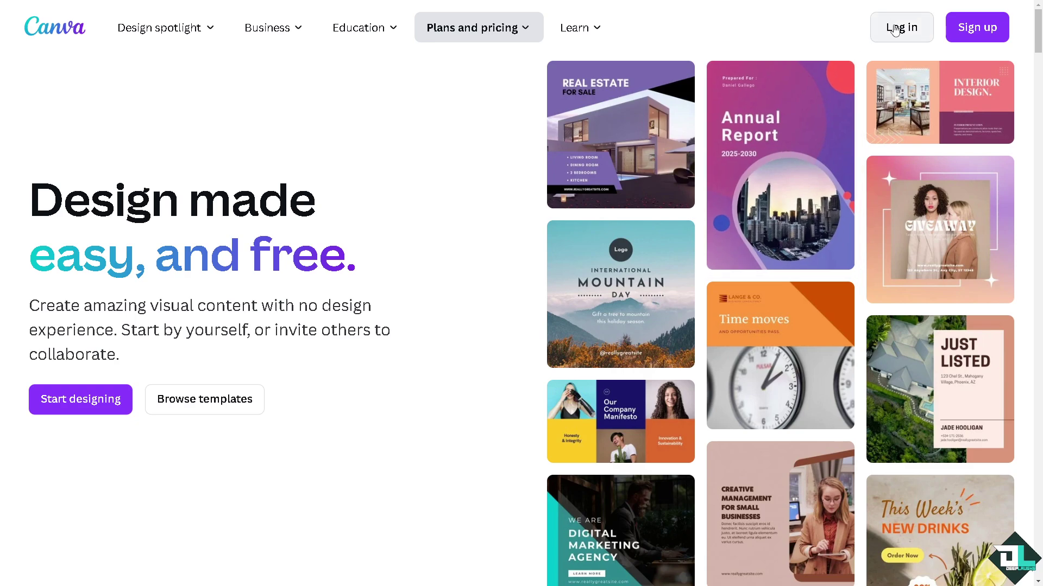
Open the login page and choose to continue another way.
{"action": "left_click", "coordinate": [926, 30]}
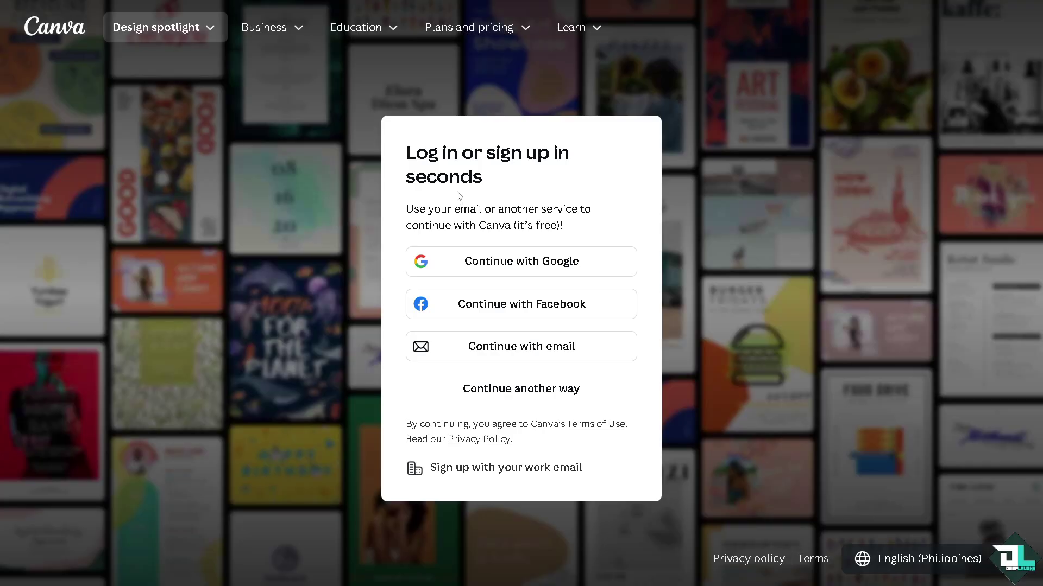
{"action": "left_click", "coordinate": [485, 390]}
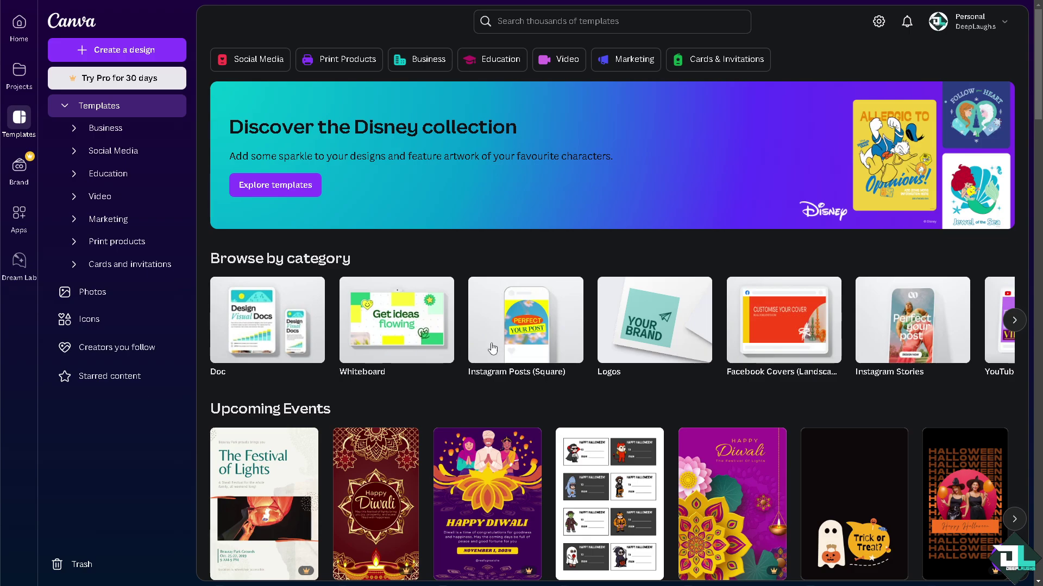
Examine the template library's categories and suggested designs, including the Social Media templates.
{"action": "scroll", "coordinate": [535, 369], "scroll_direction": "down", "scroll_amount": 2}
{"action": "mouse_move", "coordinate": [533, 370]}
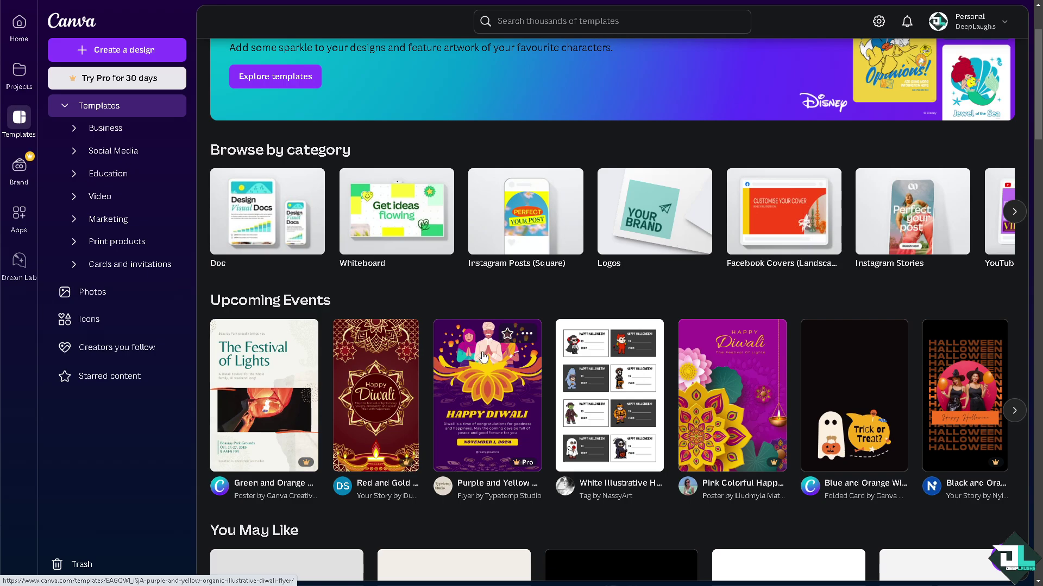
{"action": "scroll", "coordinate": [483, 358], "scroll_direction": "down", "scroll_amount": 4}
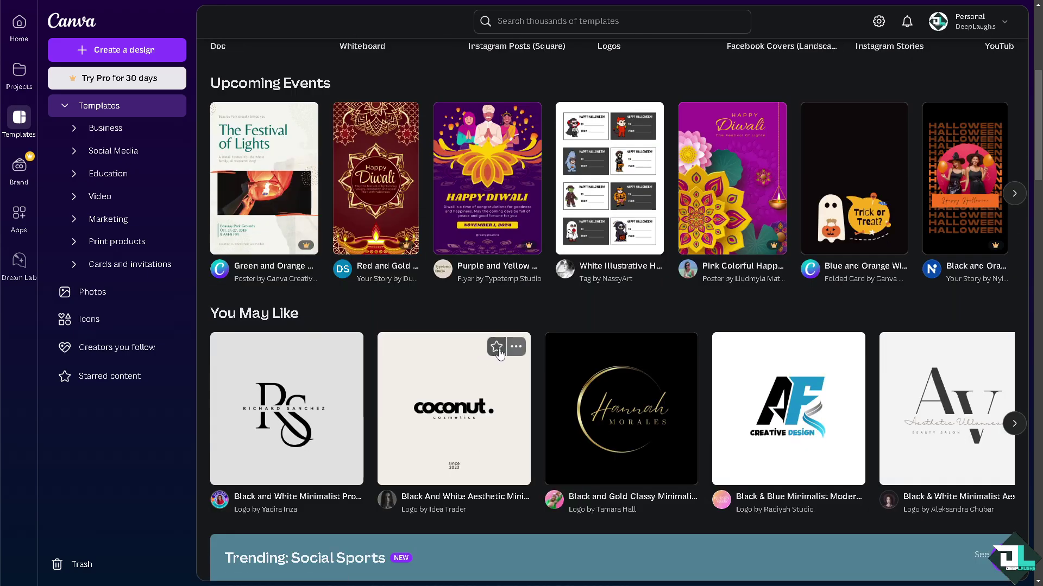
{"action": "scroll", "coordinate": [498, 353], "scroll_direction": "up", "scroll_amount": 6}
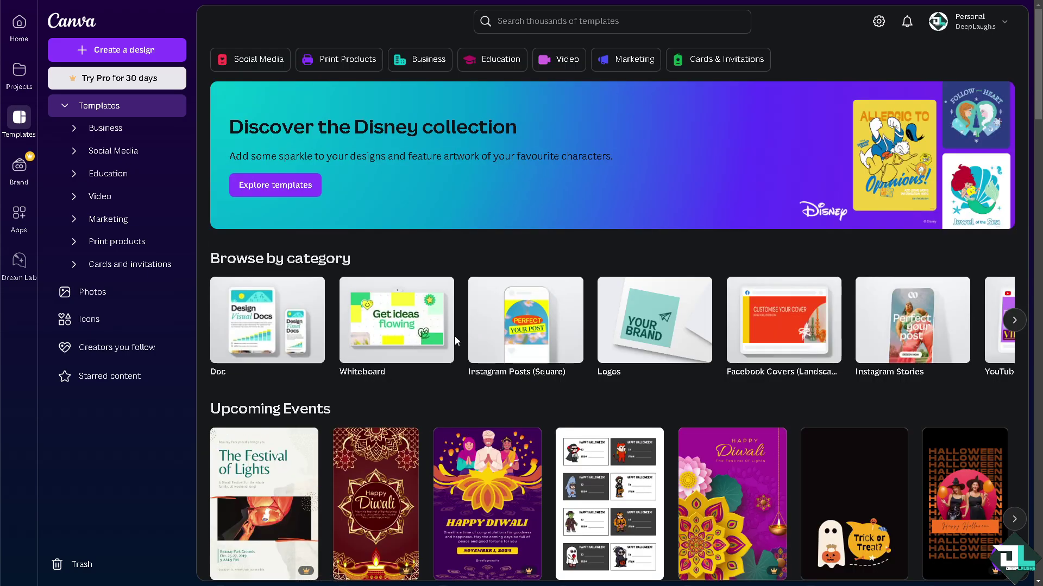
{"action": "left_click", "coordinate": [65, 106]}
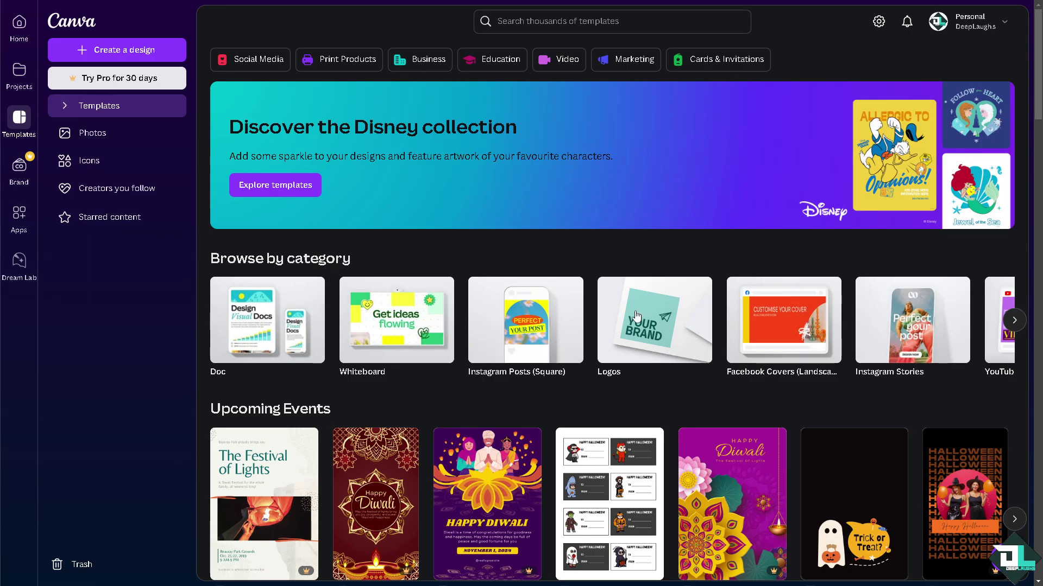
{"action": "scroll", "coordinate": [910, 328], "scroll_direction": "down", "scroll_amount": 1}
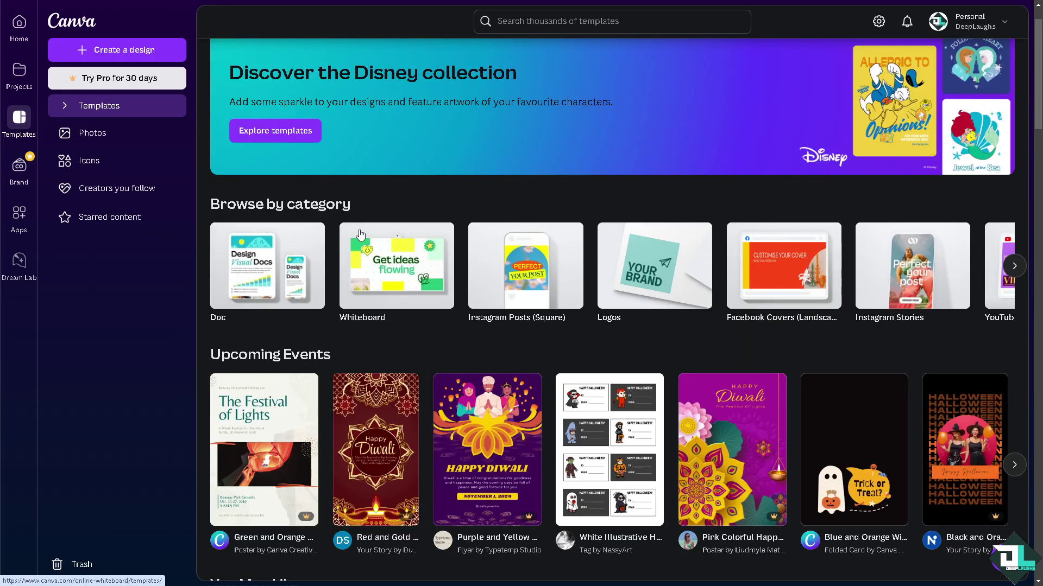
{"action": "left_click", "coordinate": [67, 106]}
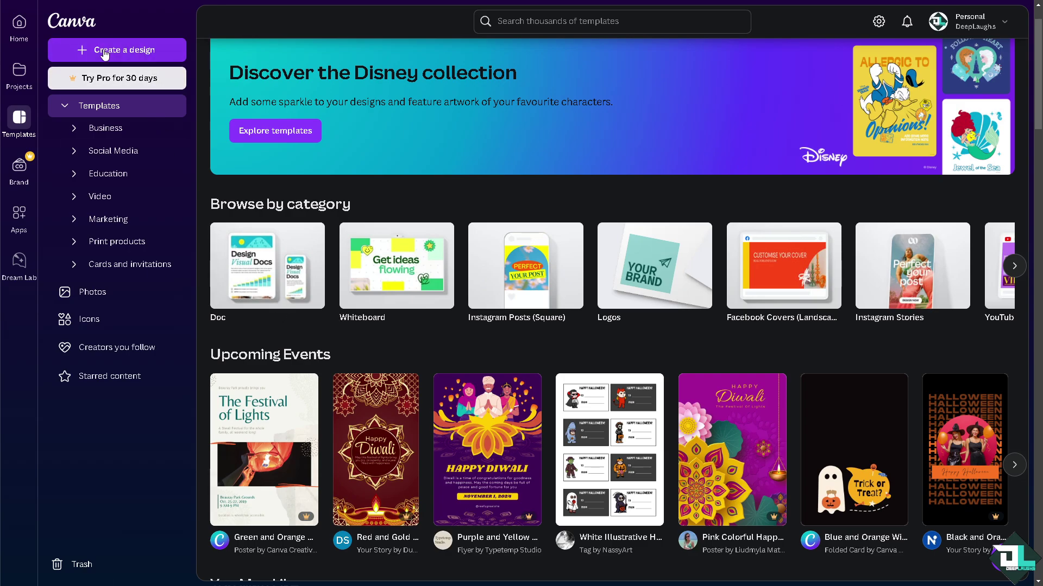
{"action": "left_click", "coordinate": [87, 154]}
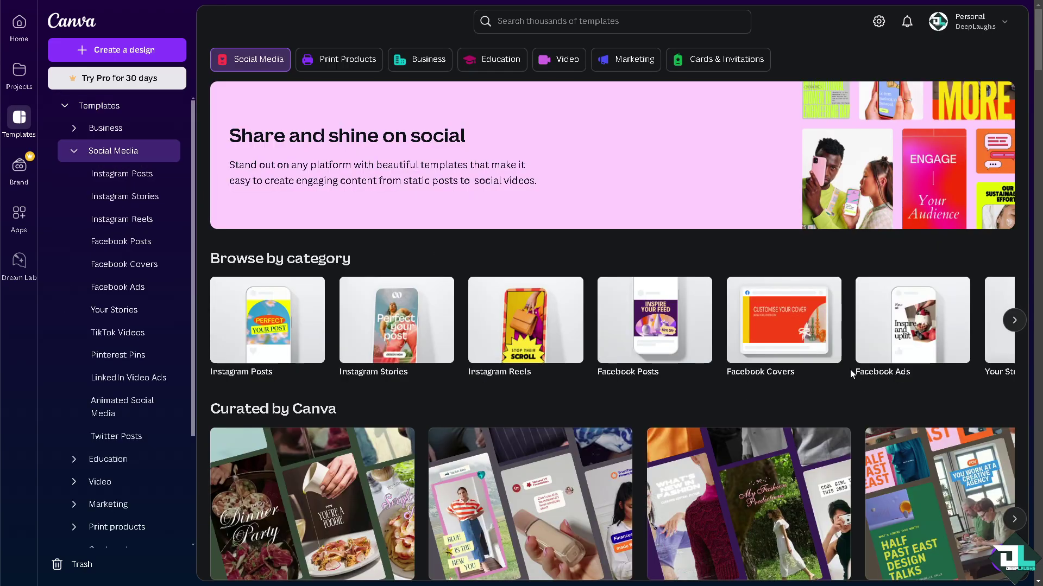
{"action": "left_click", "coordinate": [1013, 321]}
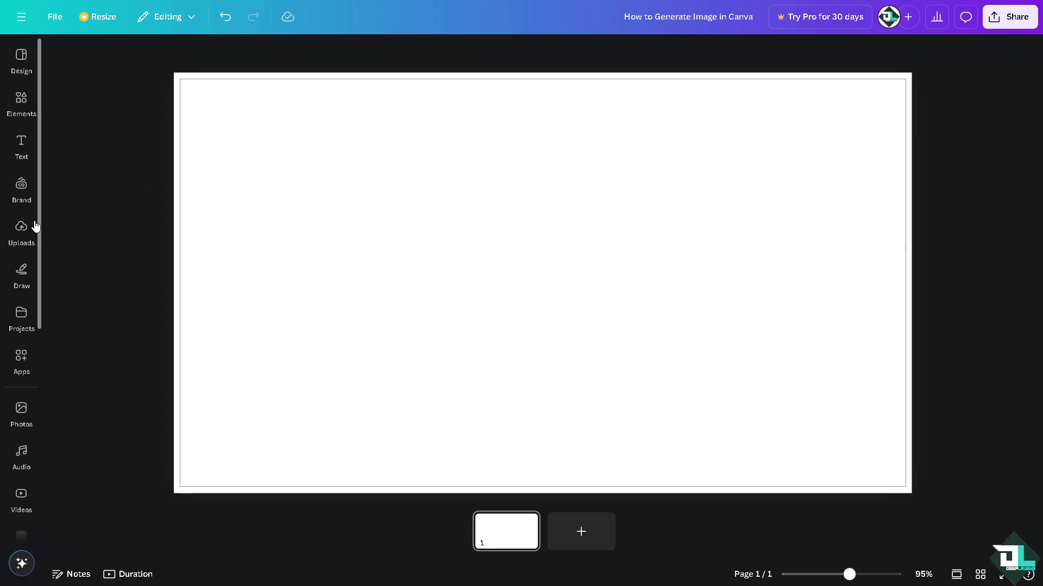
Look at Google Drive as an upload source up to its account connection request, and close it.
{"action": "left_click", "coordinate": [21, 231]}
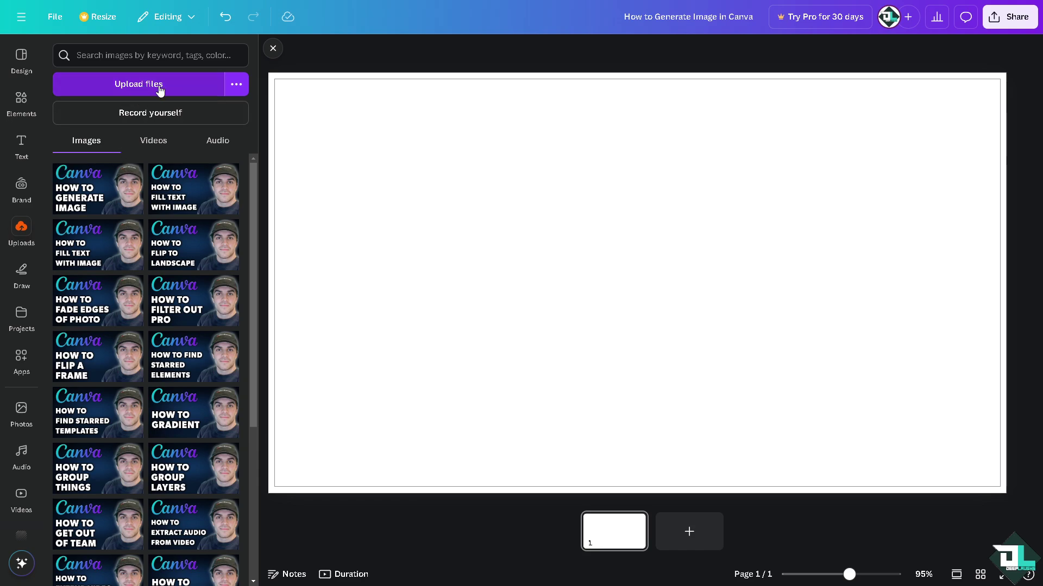
{"action": "left_click", "coordinate": [236, 85]}
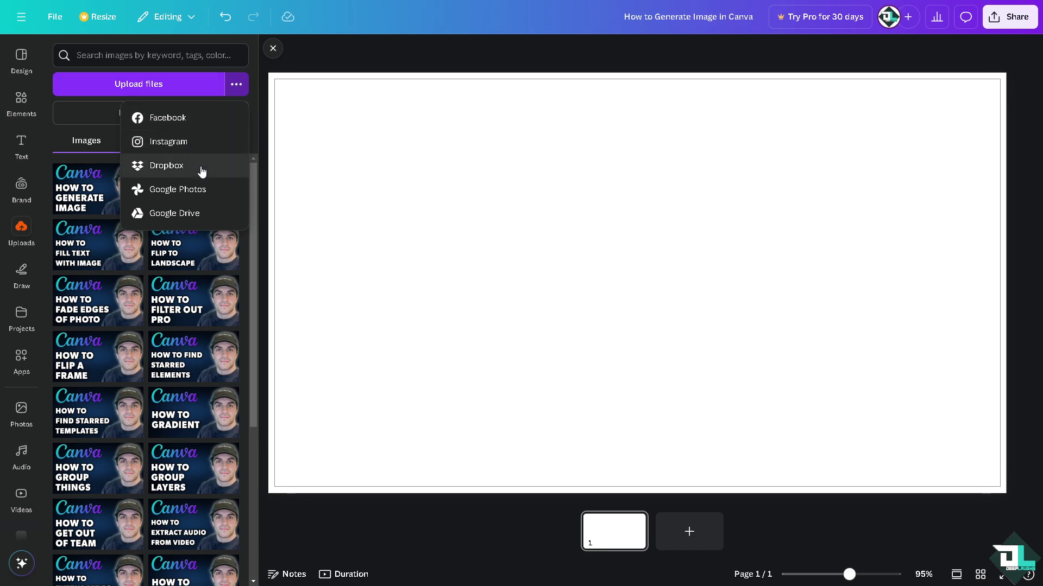
{"action": "left_click", "coordinate": [187, 215]}
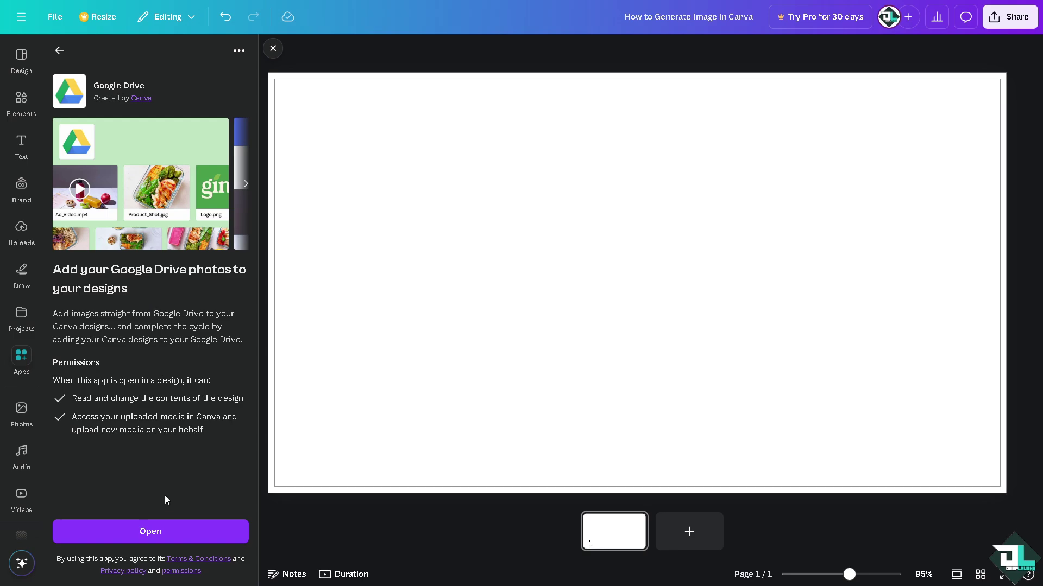
{"action": "left_click", "coordinate": [163, 534]}
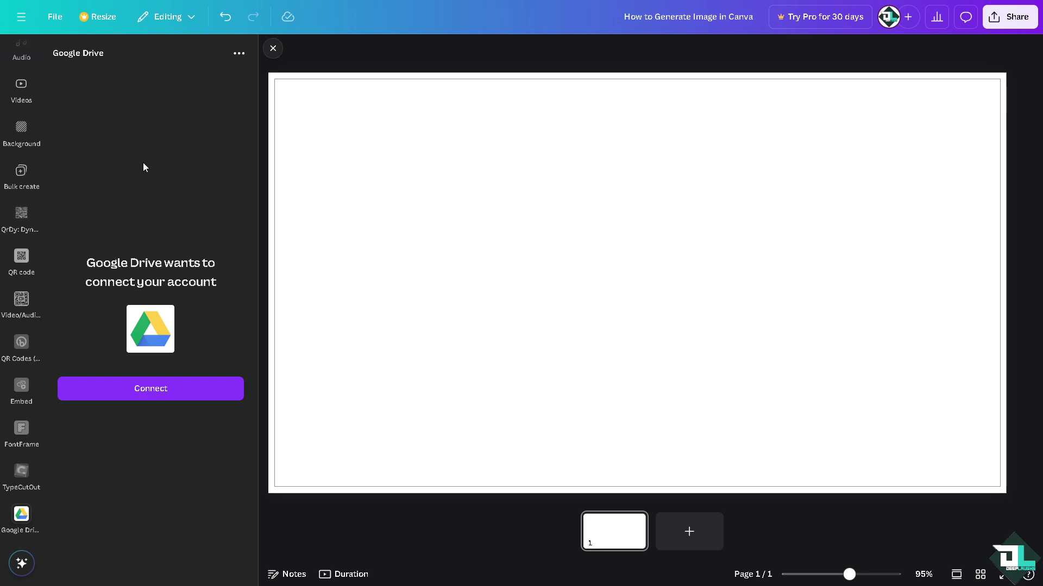
{"action": "left_click", "coordinate": [269, 52]}
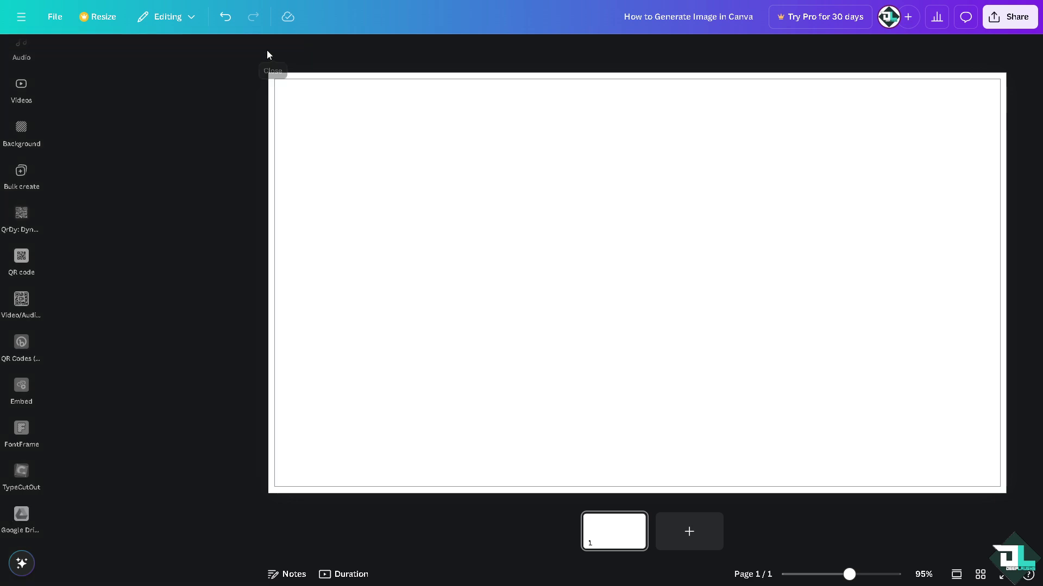
Place the uploaded "How to Generate Image" thumbnail on the page and enlarge it slightly from its upper-left corner.
{"action": "left_click", "coordinate": [32, 153]}
{"action": "scroll", "coordinate": [30, 146], "scroll_direction": "up", "scroll_amount": 7}
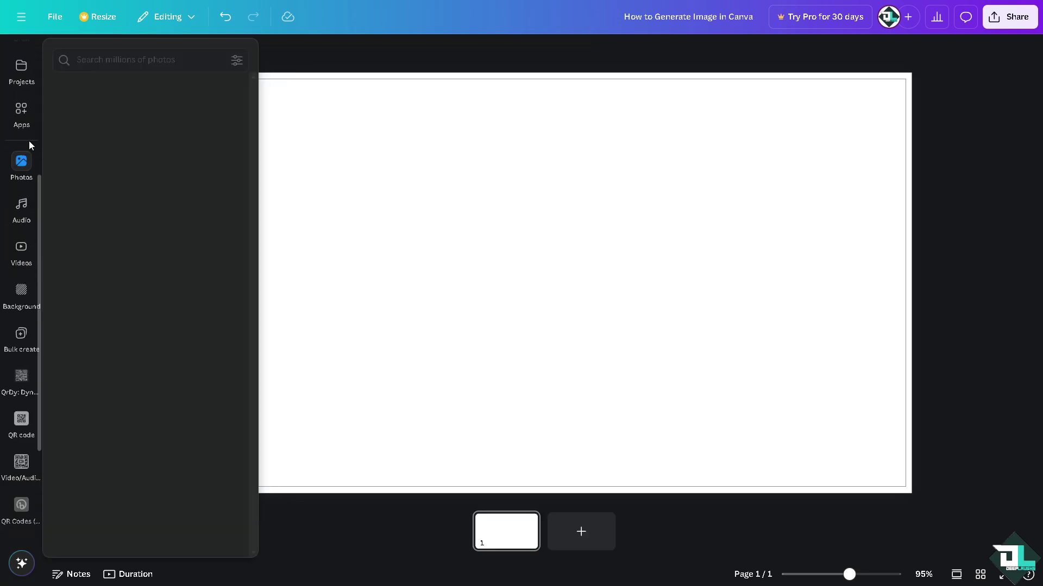
{"action": "left_click", "coordinate": [22, 217]}
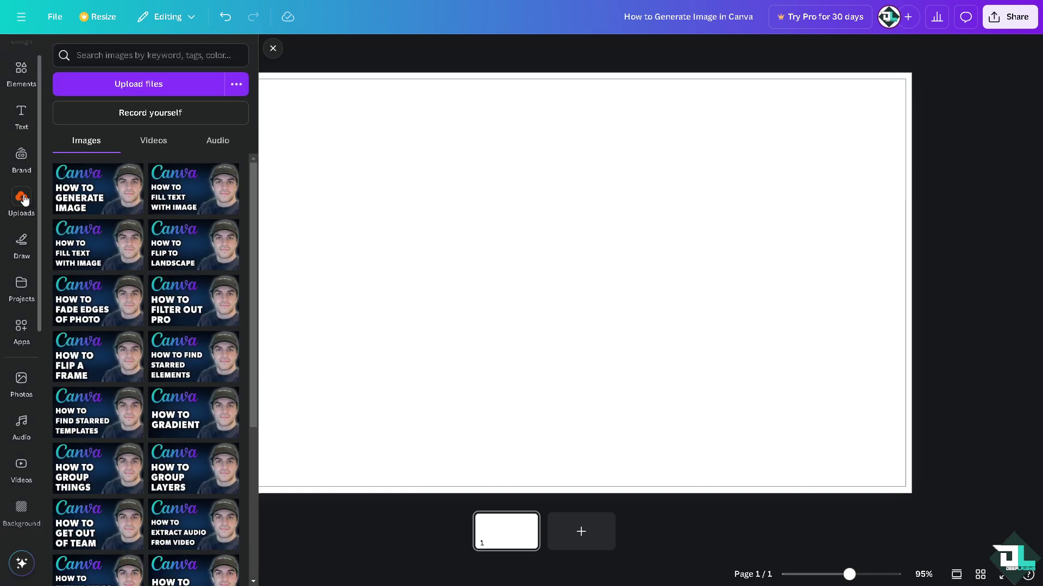
{"action": "left_click", "coordinate": [237, 84]}
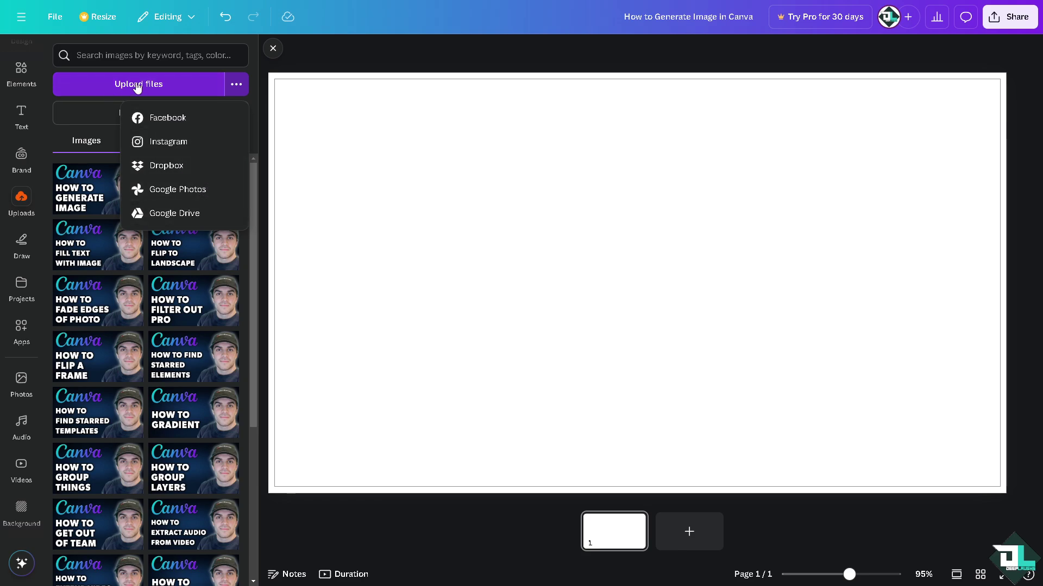
{"action": "left_click", "coordinate": [97, 193]}
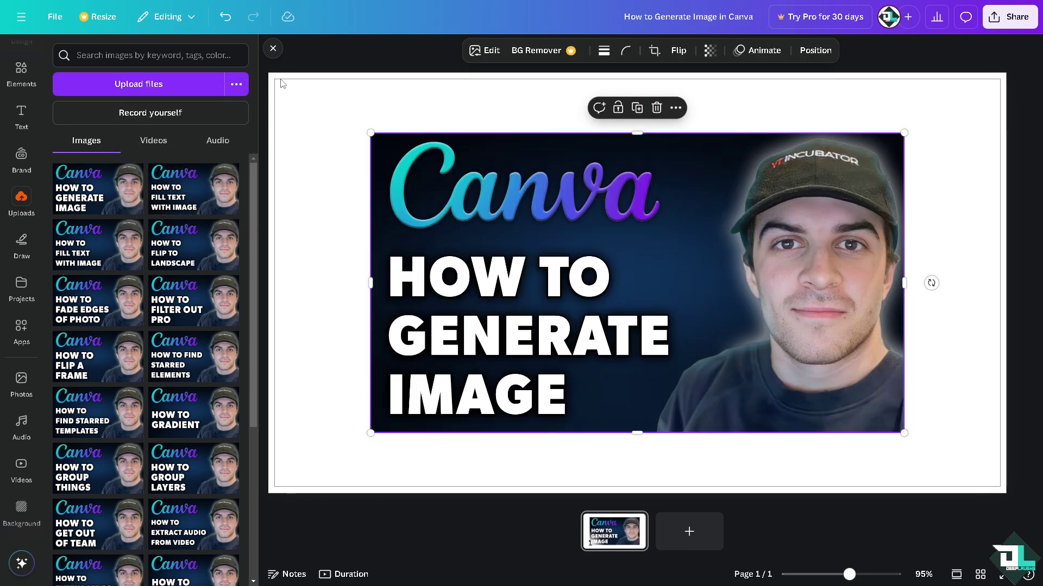
{"action": "left_click", "coordinate": [274, 48]}
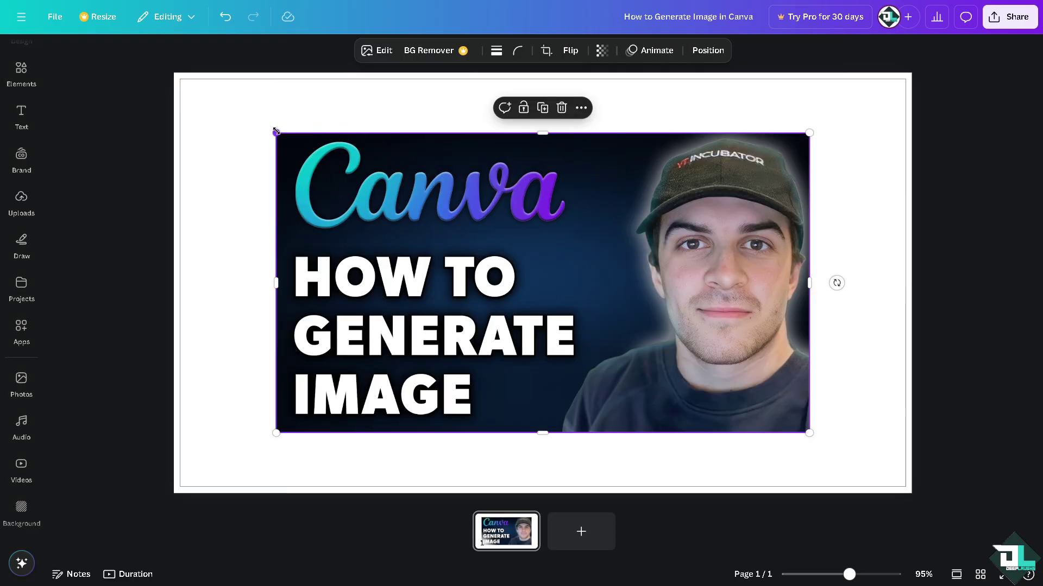
{"action": "left_click_drag", "start_coordinate": [276, 131], "coordinate": [252, 120]}
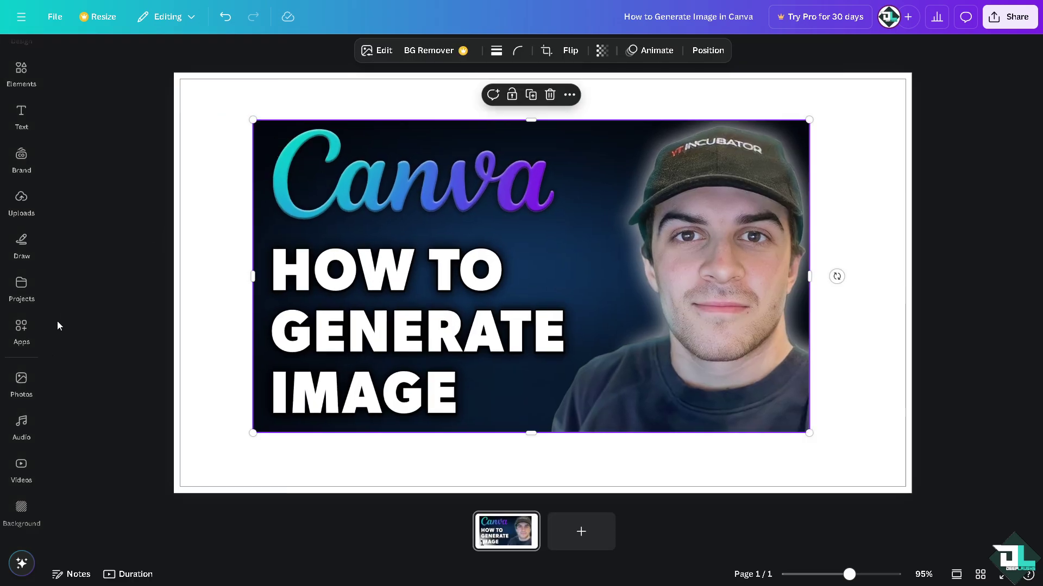
Add the trending dark photo with the green light beam and move and enlarge it to cover the whole page.
{"action": "left_click", "coordinate": [22, 378]}
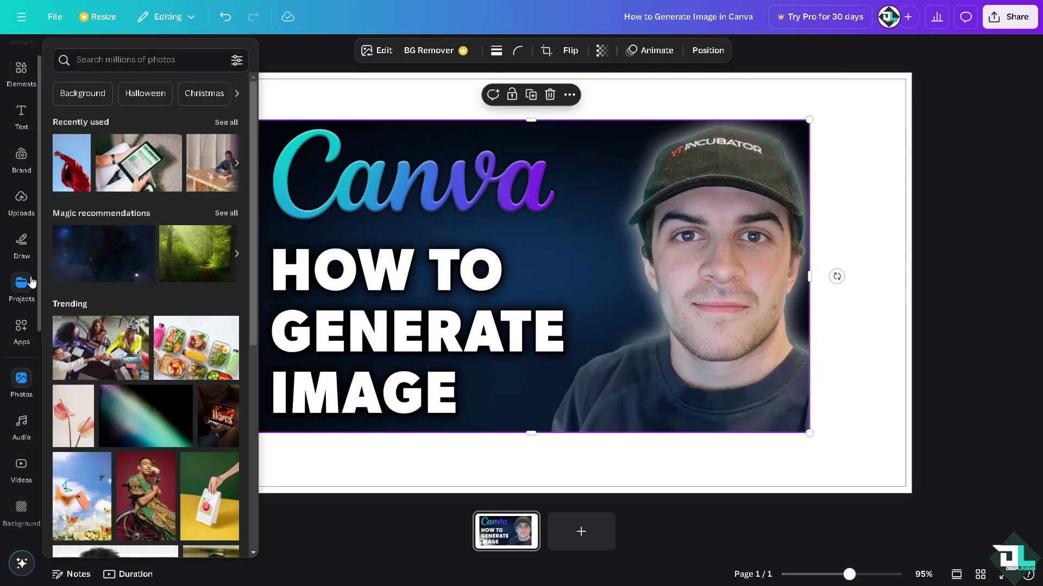
{"action": "left_click", "coordinate": [22, 283]}
{"action": "left_click", "coordinate": [23, 386]}
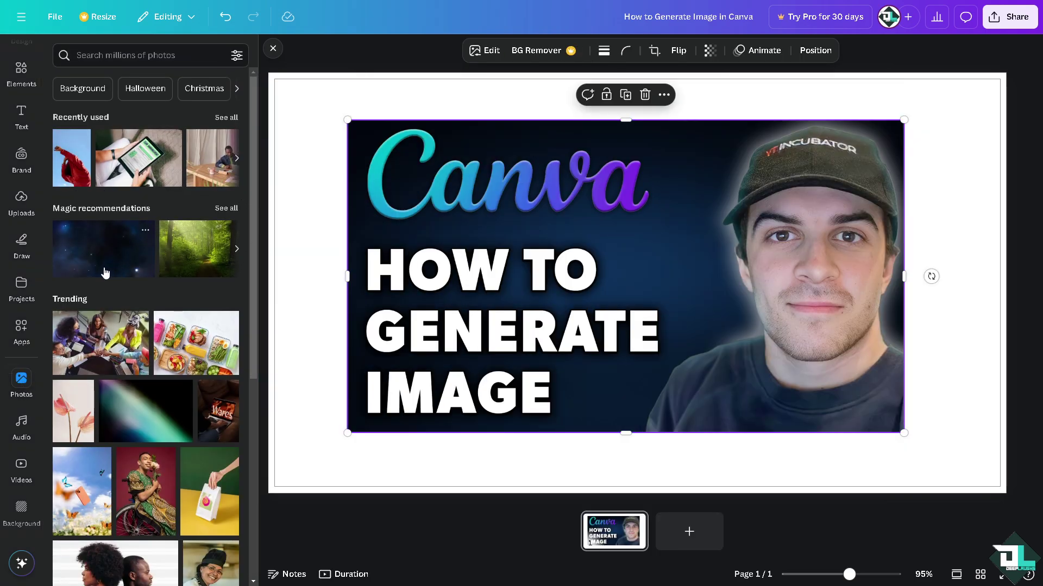
{"action": "left_click", "coordinate": [179, 391]}
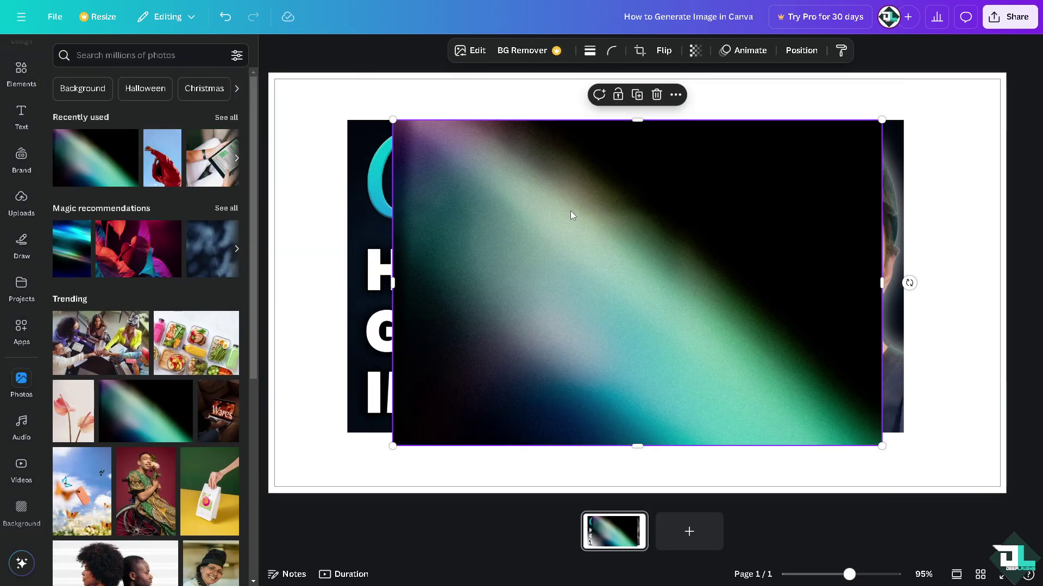
{"action": "left_click_drag", "start_coordinate": [570, 215], "coordinate": [447, 162]}
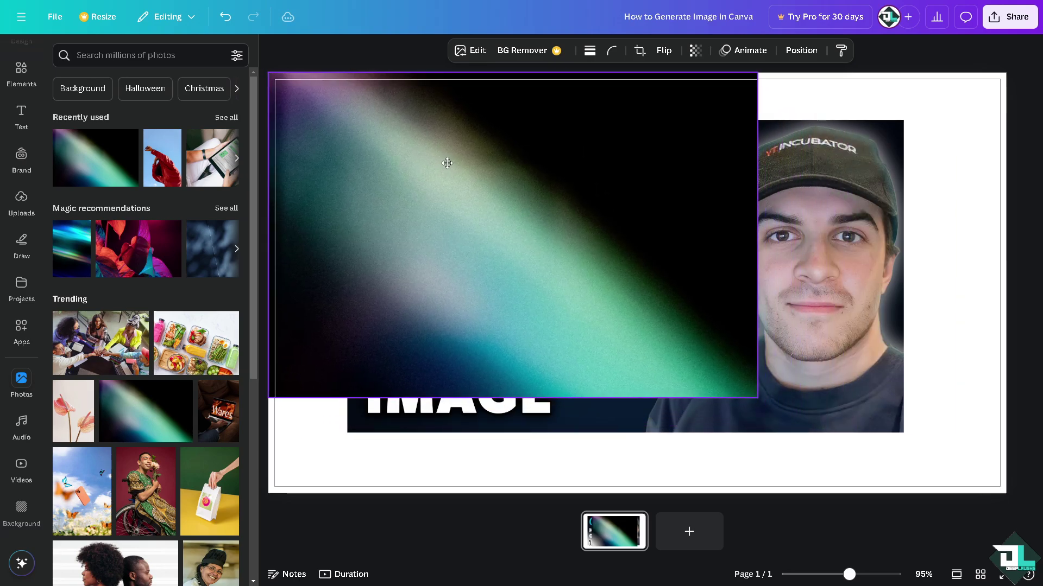
{"action": "left_click_drag", "start_coordinate": [757, 398], "coordinate": [991, 476]}
{"action": "left_click_drag", "start_coordinate": [997, 309], "coordinate": [1037, 310]}
Send the light-beam photo to the back, behind the thumbnail image.
{"action": "right_click", "coordinate": [739, 266]}
{"action": "mouse_move", "coordinate": [785, 330]}
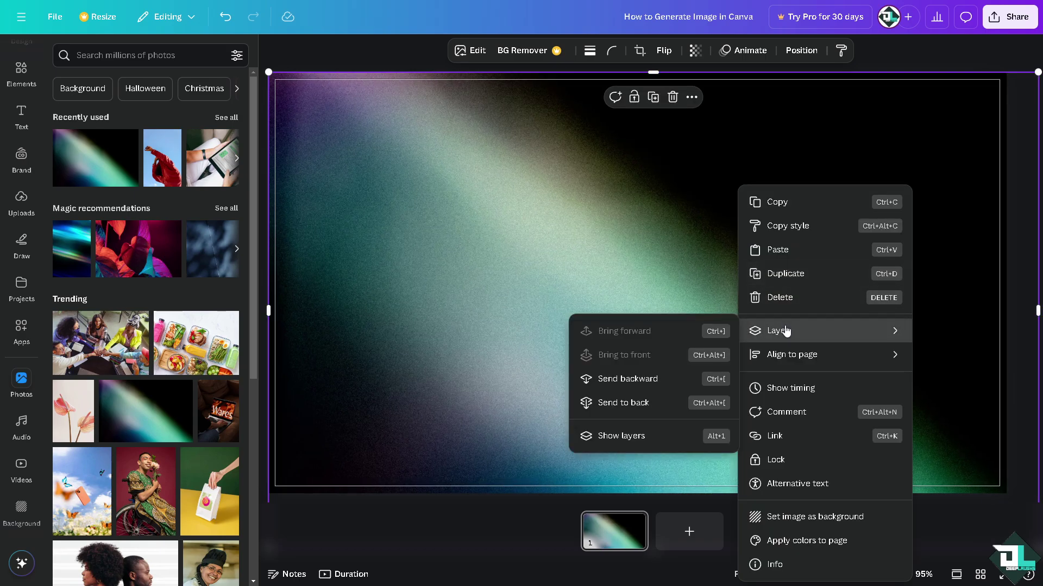
{"action": "left_click", "coordinate": [630, 403]}
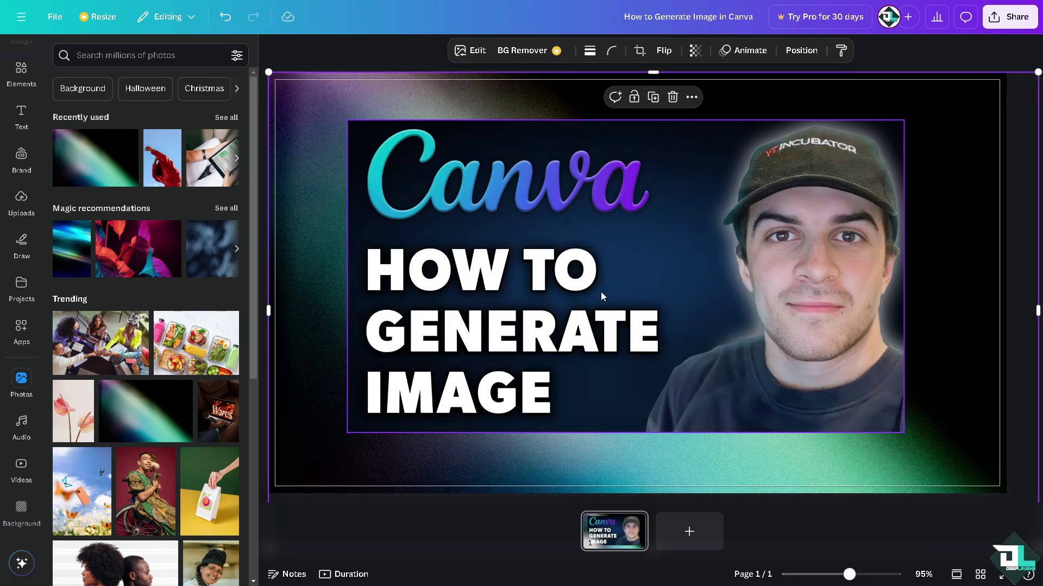
Add a blank second page and open the Magic Media app by searching the apps for "magic Media".
{"action": "left_click", "coordinate": [676, 533]}
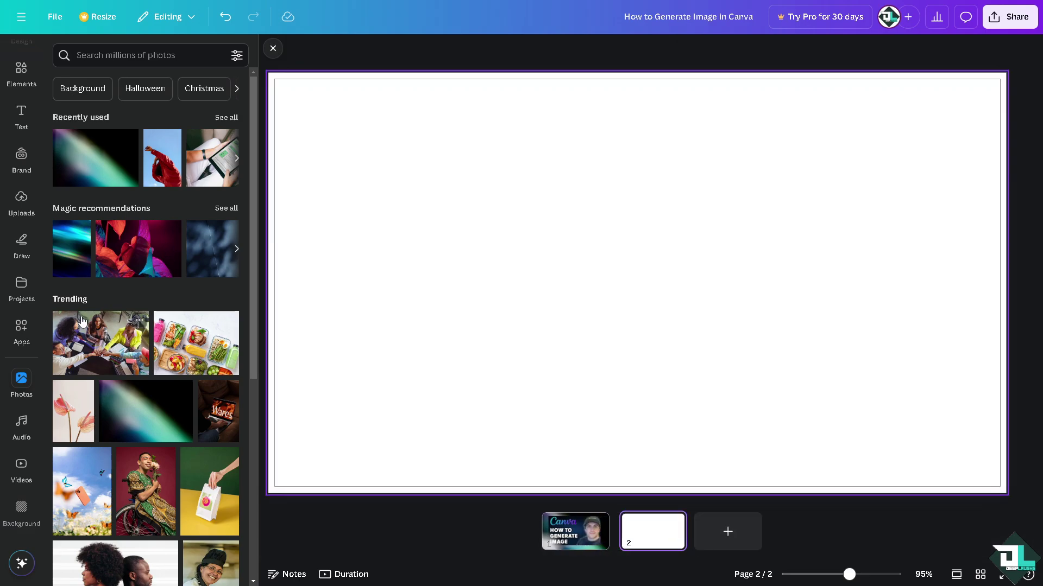
{"action": "left_click", "coordinate": [21, 337]}
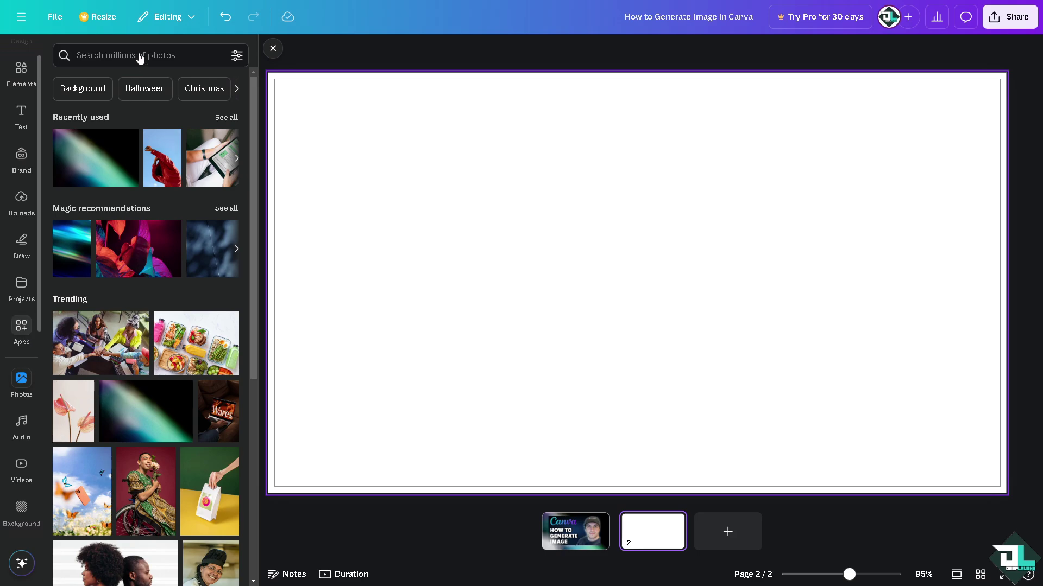
{"action": "left_click", "coordinate": [138, 58]}
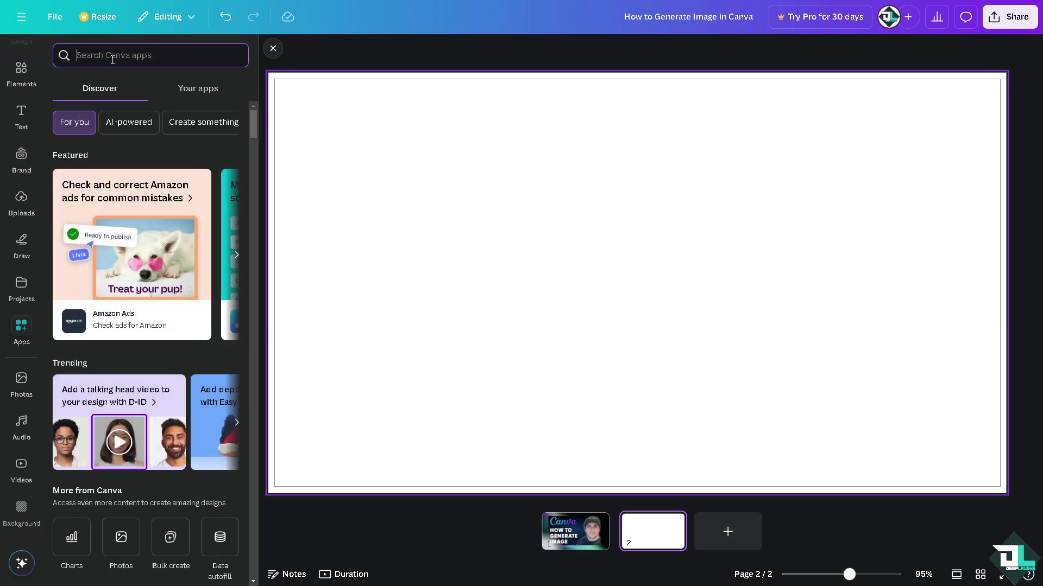
{"action": "type", "text": "magic Media"}
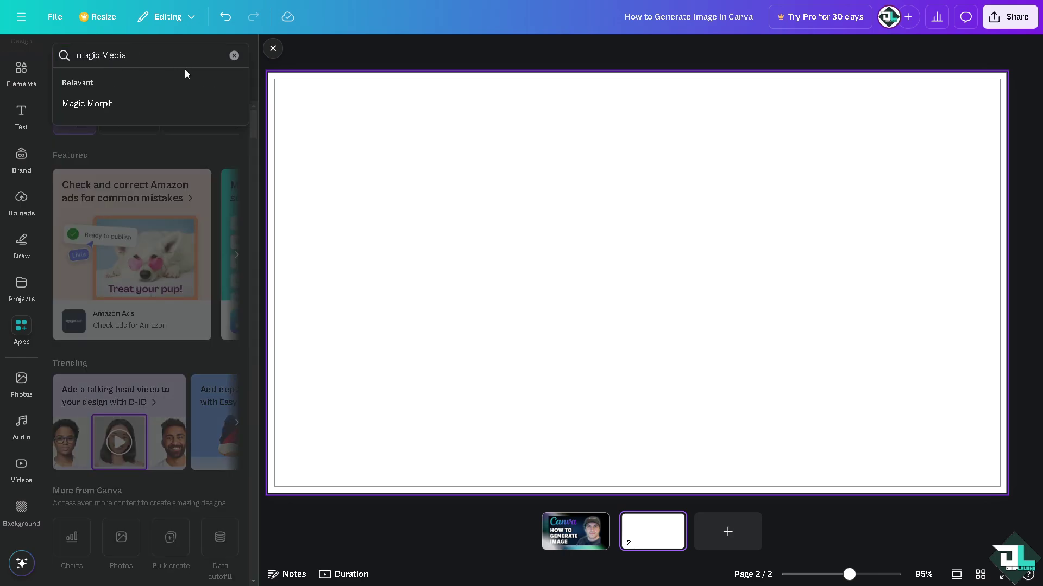
{"action": "key", "text": "Escape"}
{"action": "key", "text": "Return"}
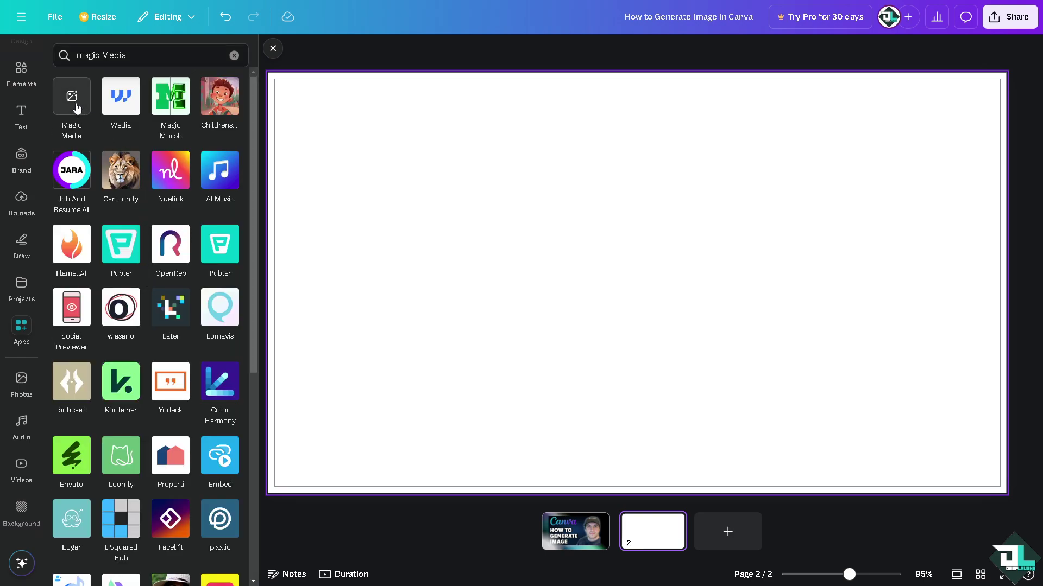
{"action": "left_click", "coordinate": [75, 102]}
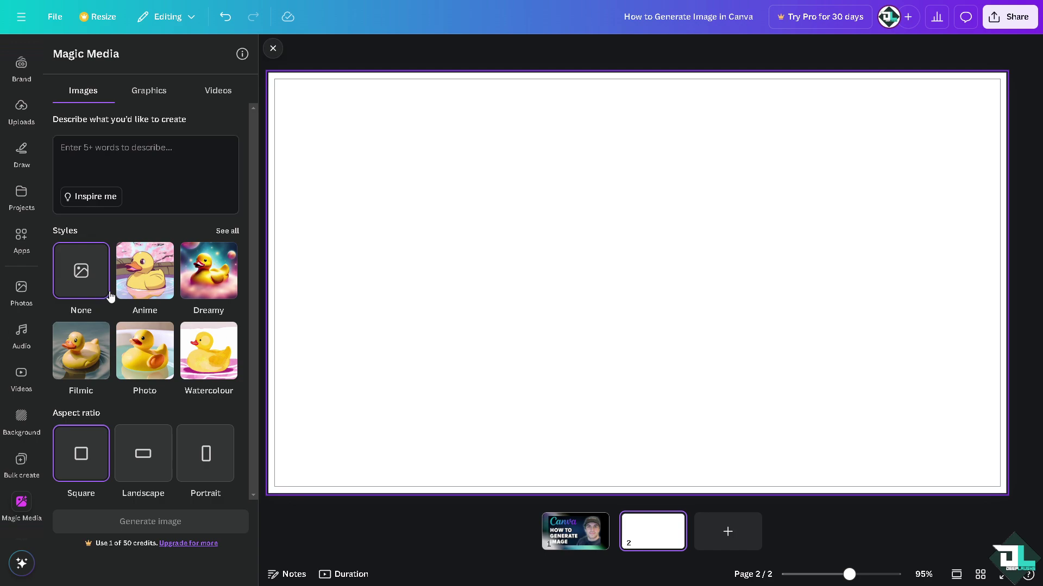
Generate images in Magic Media from the description "How to Generate Image in Canva".
{"action": "left_click", "coordinate": [147, 157]}
{"action": "type", "text": "How to Generate Image in Canva"}
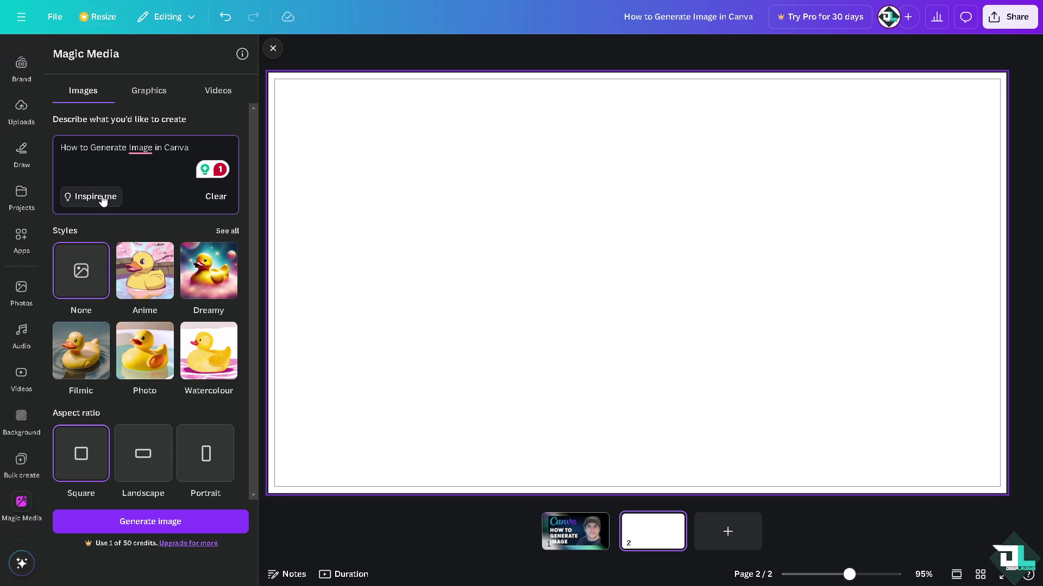
{"action": "left_click", "coordinate": [200, 523]}
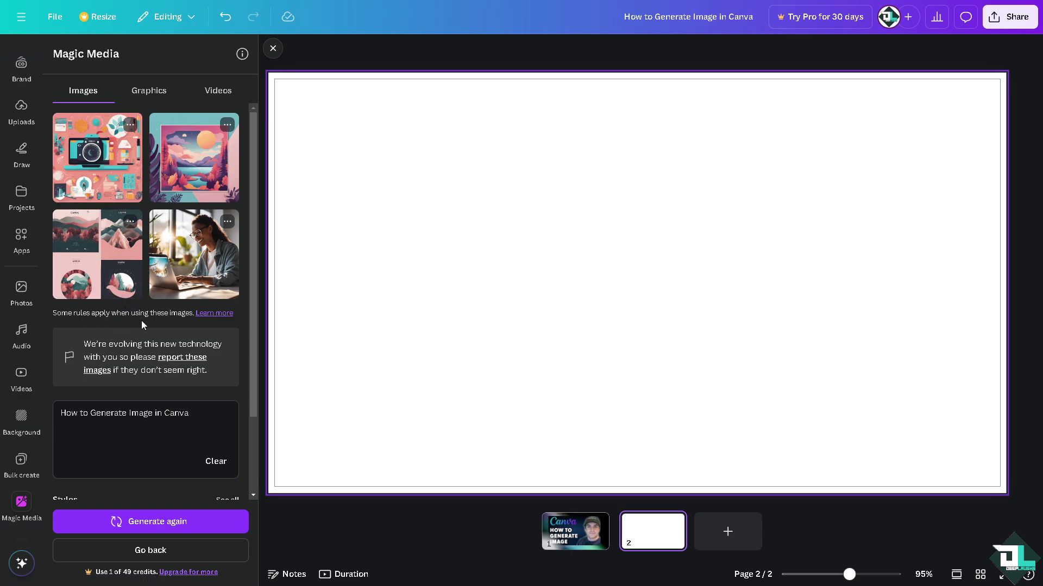
Open the rules for using generated images and read through the AI Product Terms, including the prohibited uses.
{"action": "left_click", "coordinate": [221, 314]}
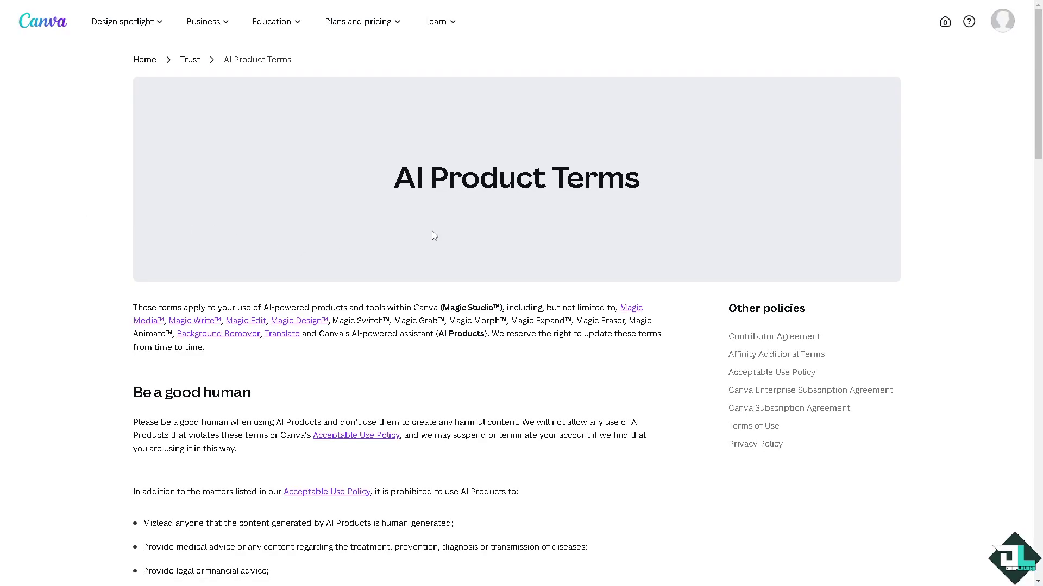
{"action": "scroll", "coordinate": [377, 256], "scroll_direction": "down", "scroll_amount": 10}
{"action": "scroll", "coordinate": [356, 272], "scroll_direction": "up", "scroll_amount": 6}
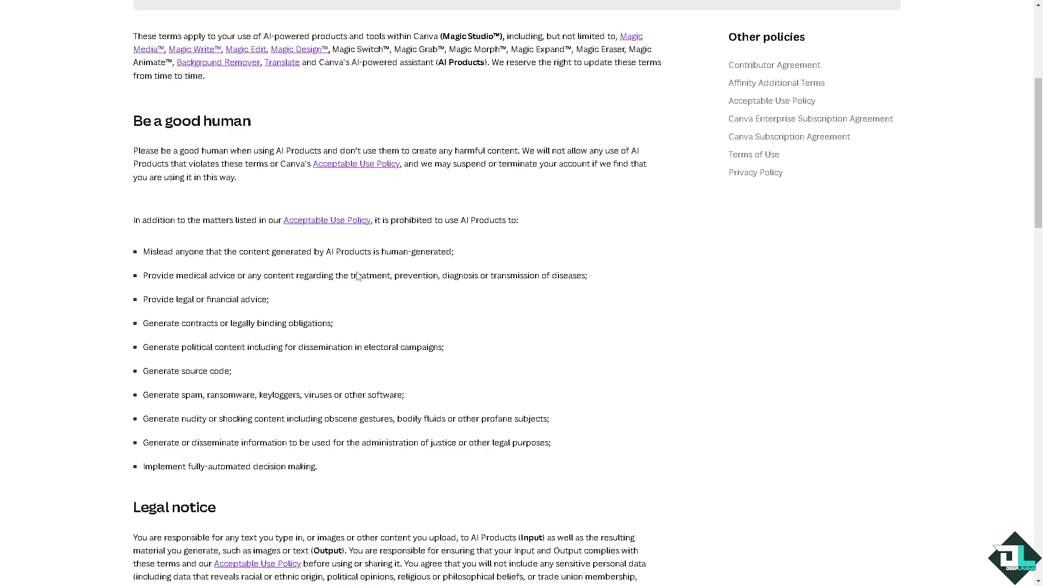
{"action": "scroll", "coordinate": [364, 272], "scroll_direction": "up", "scroll_amount": 5}
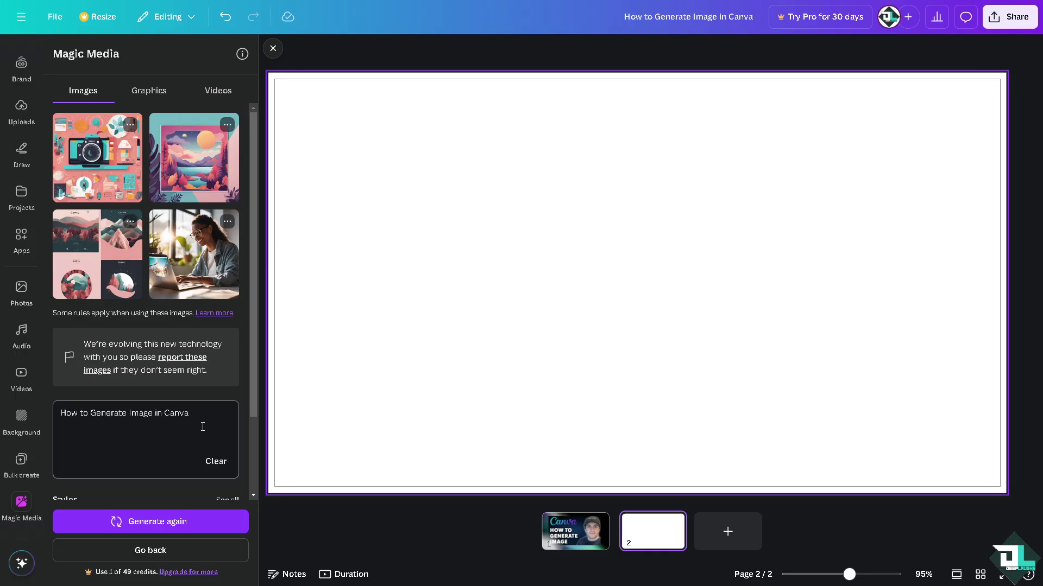
Copy the current image description, replace it with "Halloween" and generate new images in Magic Media.
{"action": "left_click_drag", "start_coordinate": [210, 413], "coordinate": [54, 411]}
{"action": "key", "text": "ctrl+c"}
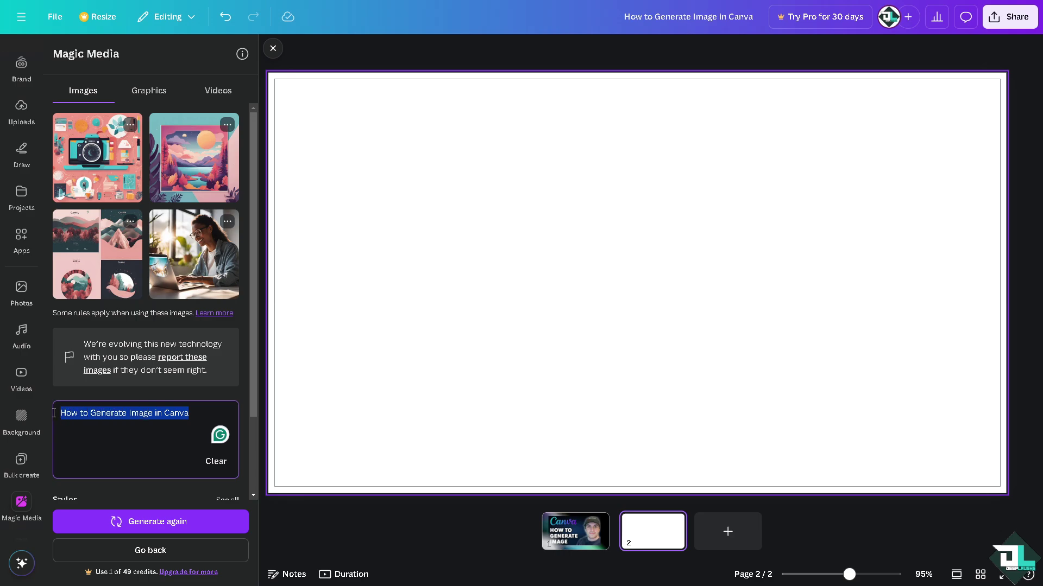
{"action": "type", "text": "Halloween"}
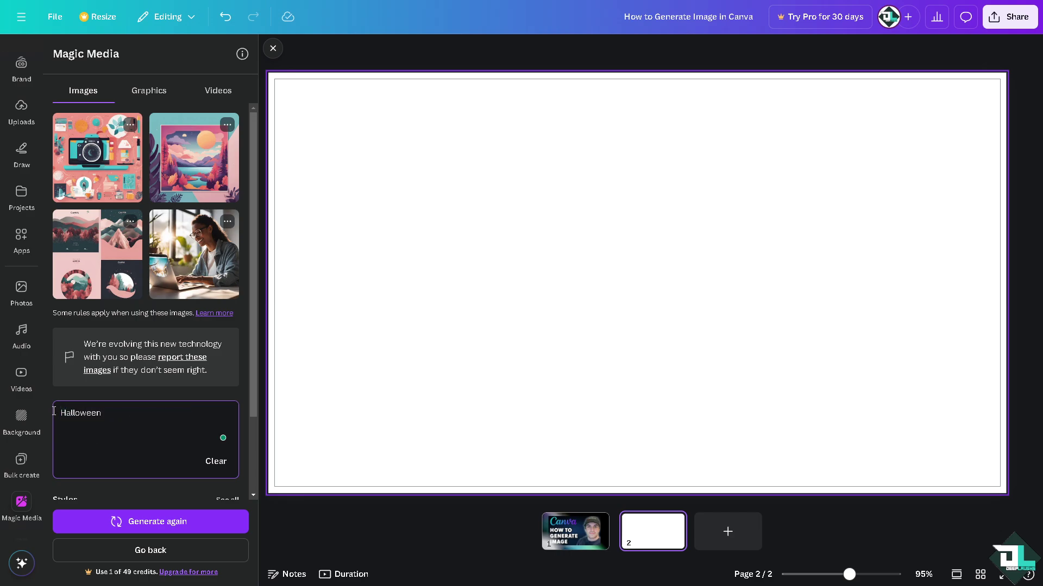
{"action": "left_click", "coordinate": [194, 523]}
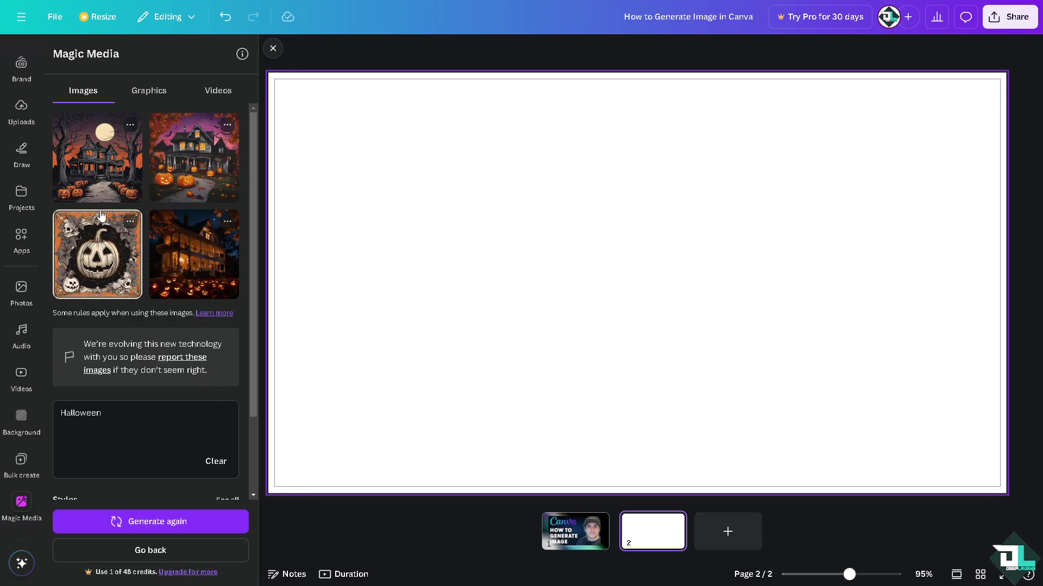
Add the moonlit haunted house, framed pumpkin and lantern-lit house images to the page, shrinking the lantern-lit one and placing it last in the row.
{"action": "left_click", "coordinate": [194, 242]}
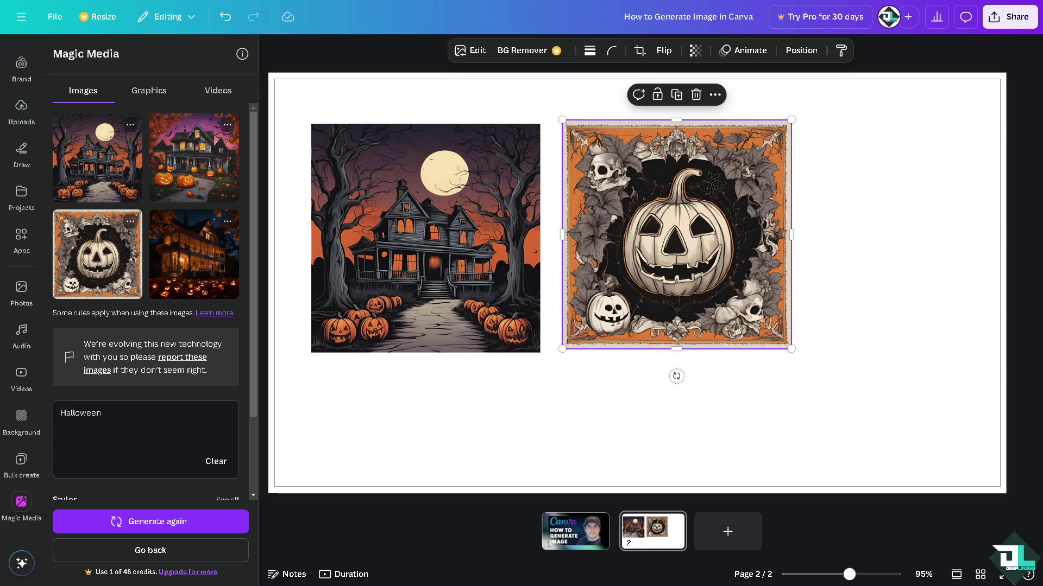
{"action": "left_click", "coordinate": [181, 253]}
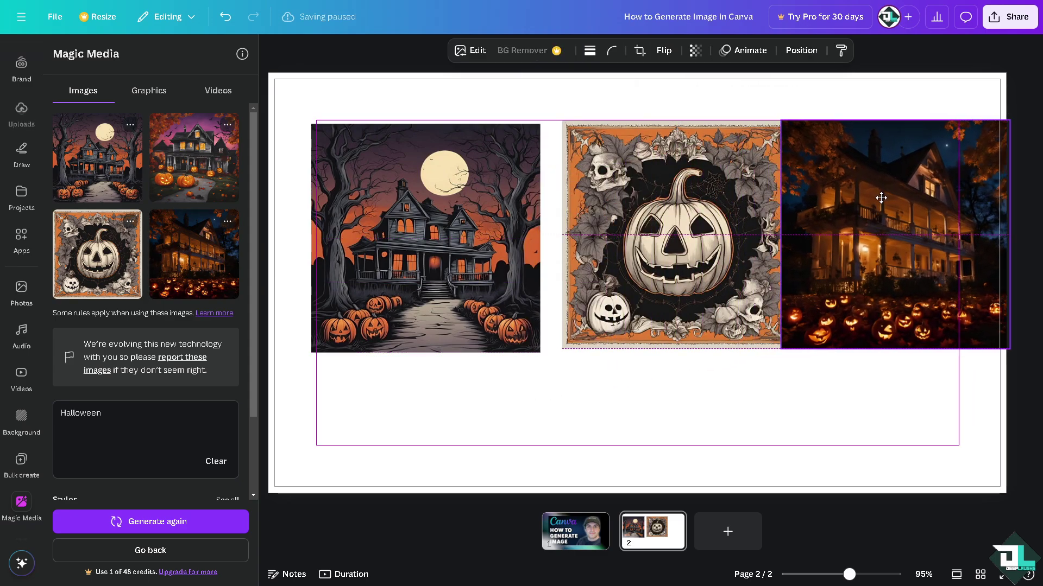
{"action": "left_click_drag", "start_coordinate": [1009, 349], "coordinate": [967, 306]}
{"action": "left_click_drag", "start_coordinate": [828, 247], "coordinate": [855, 247]}
Shrink the framed pumpkin and moonlit haunted house images and move the pumpkin image closer to the haunted house.
{"action": "left_click", "coordinate": [630, 280]}
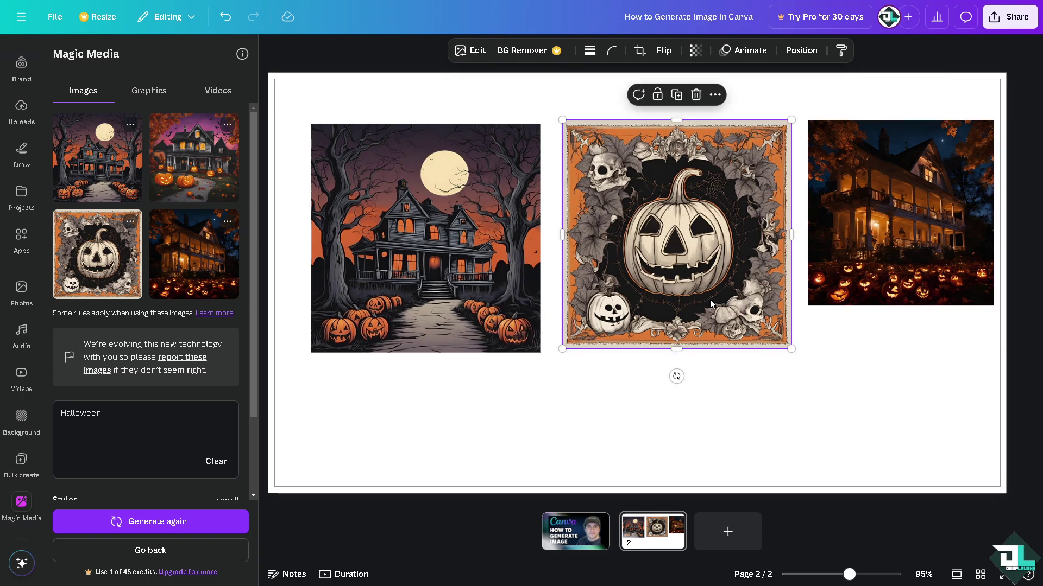
{"action": "left_click_drag", "start_coordinate": [790, 347], "coordinate": [747, 302]}
{"action": "left_click", "coordinate": [435, 326]}
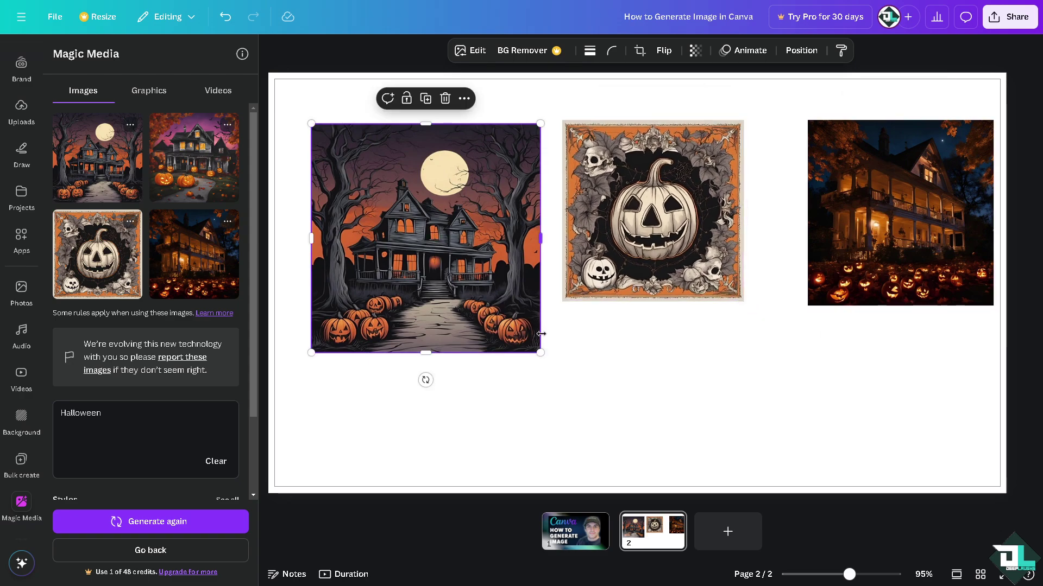
{"action": "left_click_drag", "start_coordinate": [540, 351], "coordinate": [488, 284]}
{"action": "left_click", "coordinate": [652, 244]}
{"action": "left_click_drag", "start_coordinate": [651, 244], "coordinate": [600, 245]}
Reposition and enlarge the three Halloween images so they form a row of nearly equal squares across the page.
{"action": "left_click_drag", "start_coordinate": [833, 164], "coordinate": [725, 164]}
{"action": "left_click_drag", "start_coordinate": [886, 308], "coordinate": [994, 367]}
{"action": "left_click", "coordinate": [415, 222]}
{"action": "left_click", "coordinate": [589, 228], "text": "shift"}
{"action": "left_click", "coordinate": [788, 217], "text": "shift"}
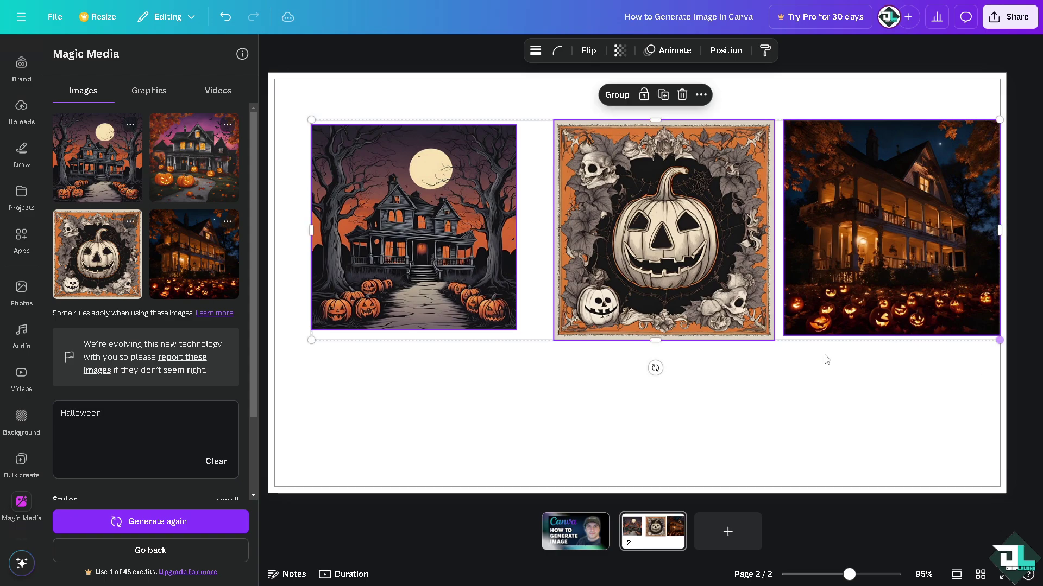
{"action": "left_click", "coordinate": [471, 302]}
{"action": "left_click_drag", "start_coordinate": [516, 330], "coordinate": [527, 341]}
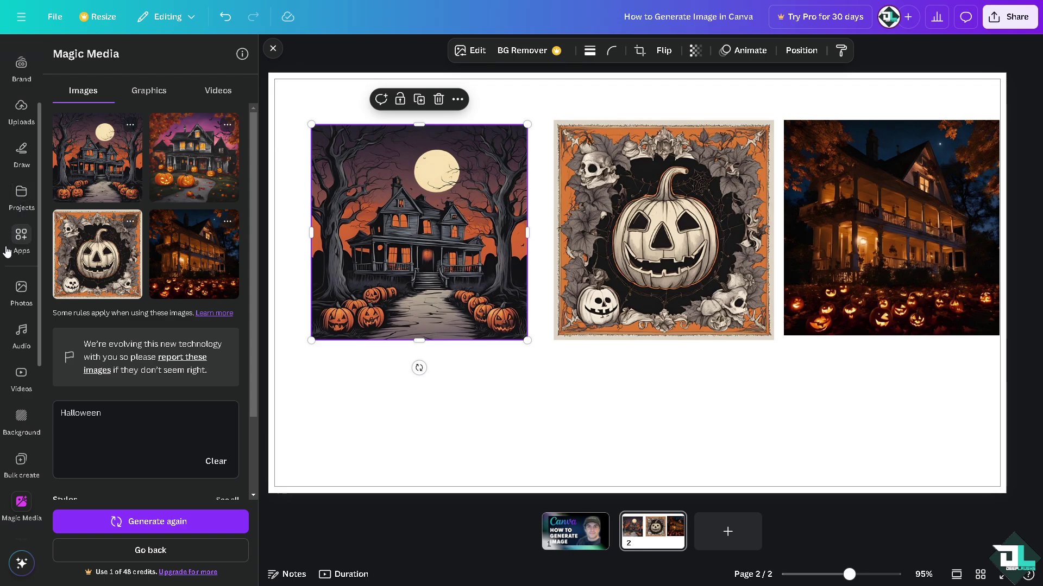
Search the apps for "text to me".
{"action": "left_click", "coordinate": [22, 235]}
{"action": "left_click", "coordinate": [107, 57]}
{"action": "key", "text": "ctrl+a"}
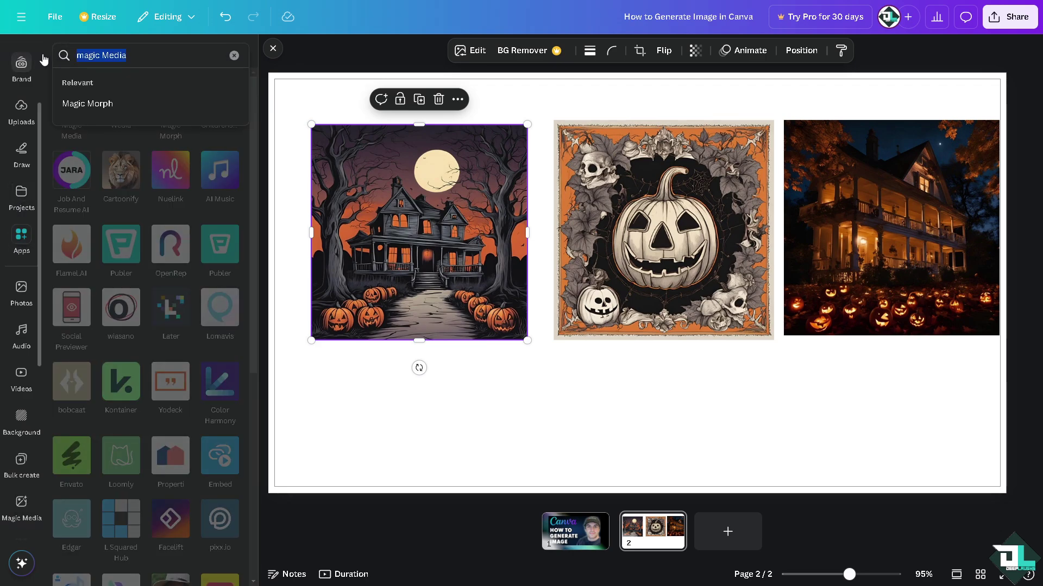
{"action": "type", "text": "text"}
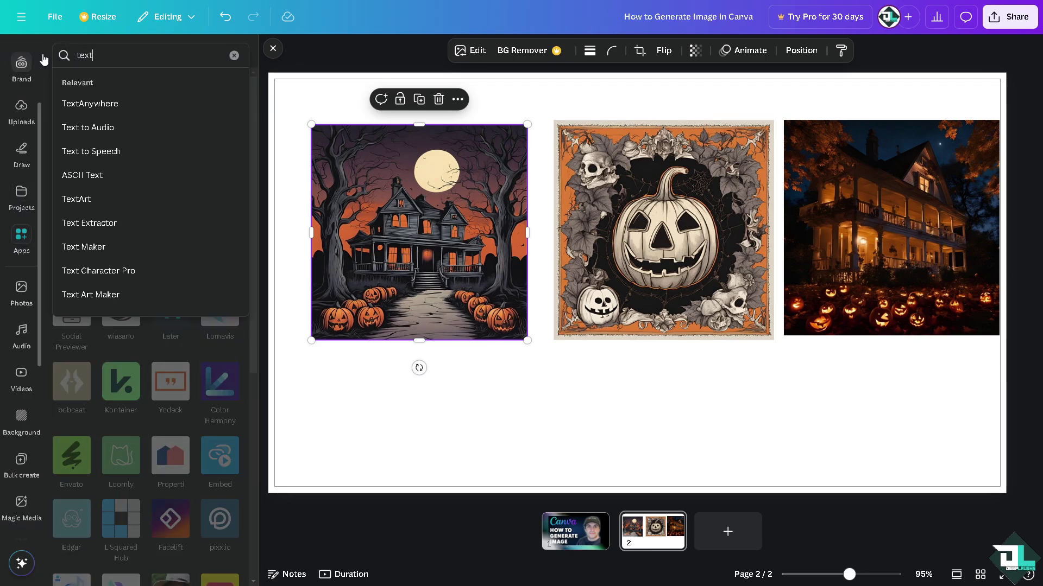
{"action": "type", "text": " to me"}
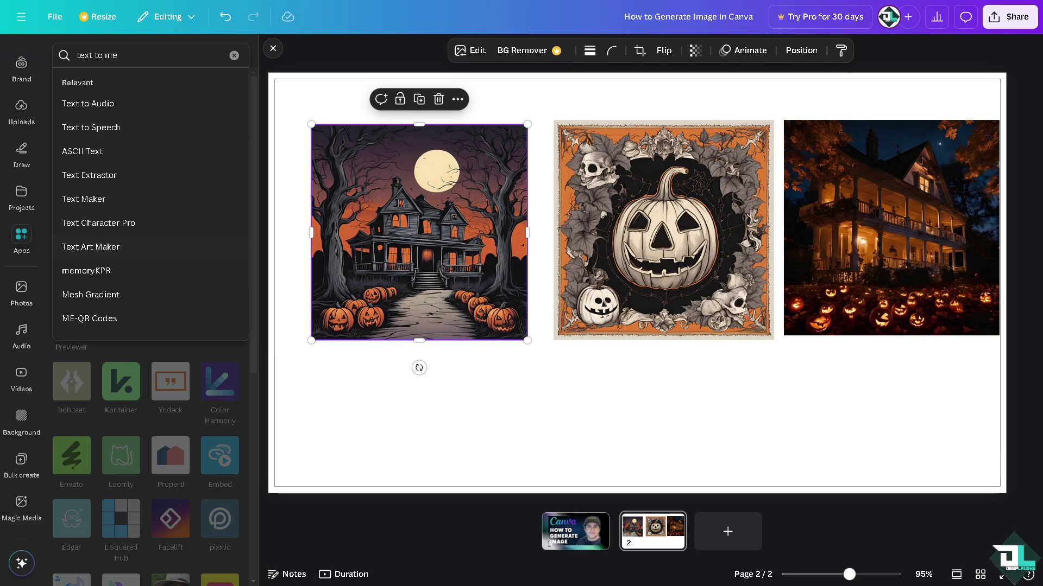
Search the apps for "image" and open the AI Image Gen app.
{"action": "triple_click", "coordinate": [167, 64]}
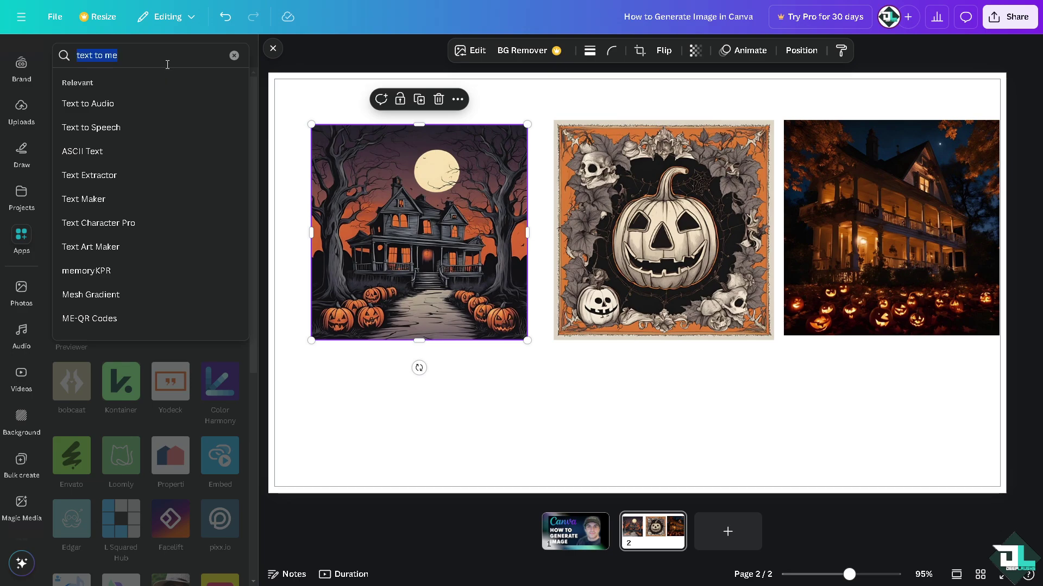
{"action": "type", "text": "image"}
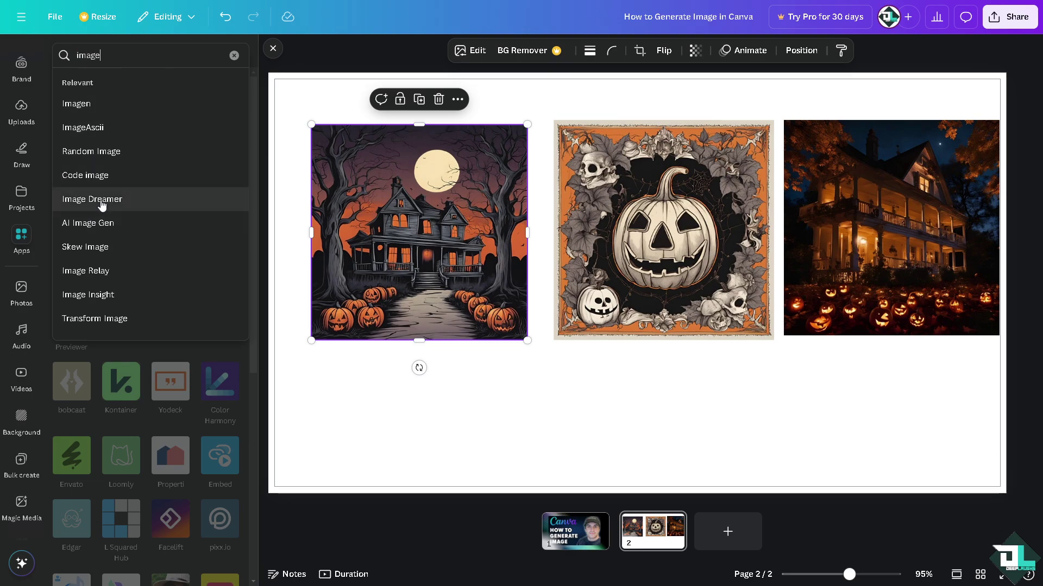
{"action": "left_click", "coordinate": [94, 224]}
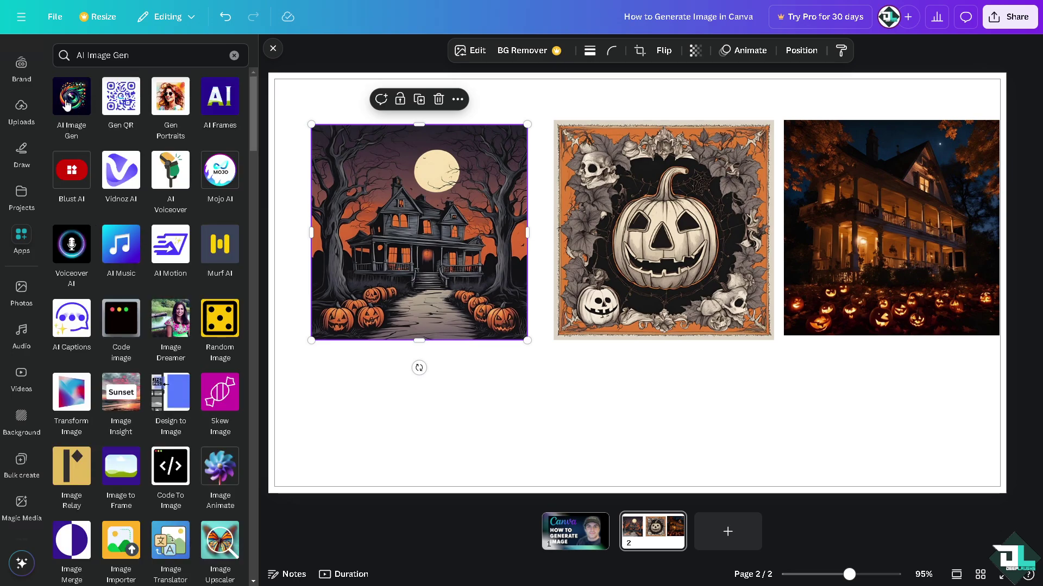
{"action": "left_click", "coordinate": [69, 97]}
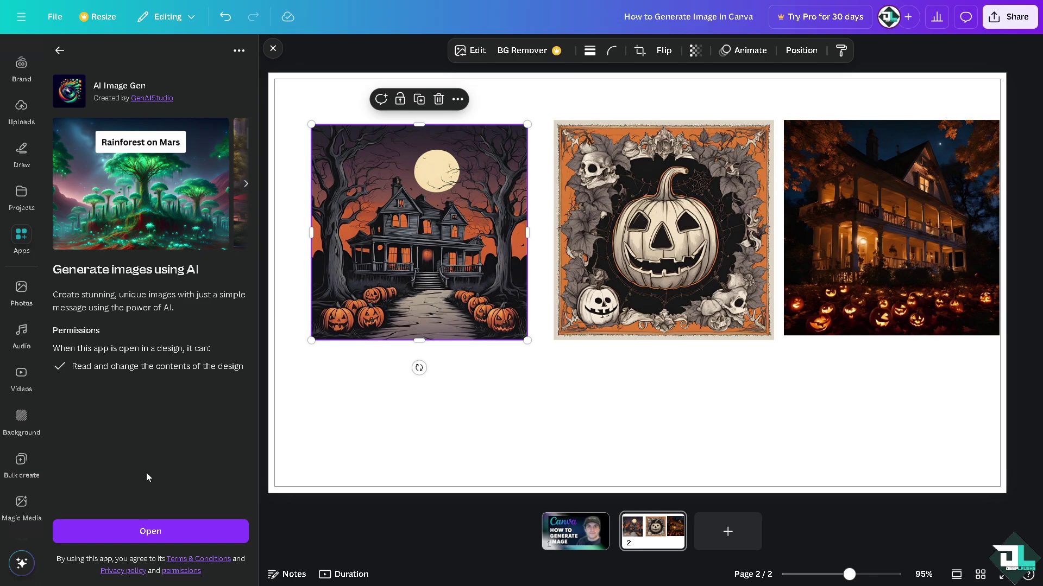
{"action": "left_click", "coordinate": [147, 530]}
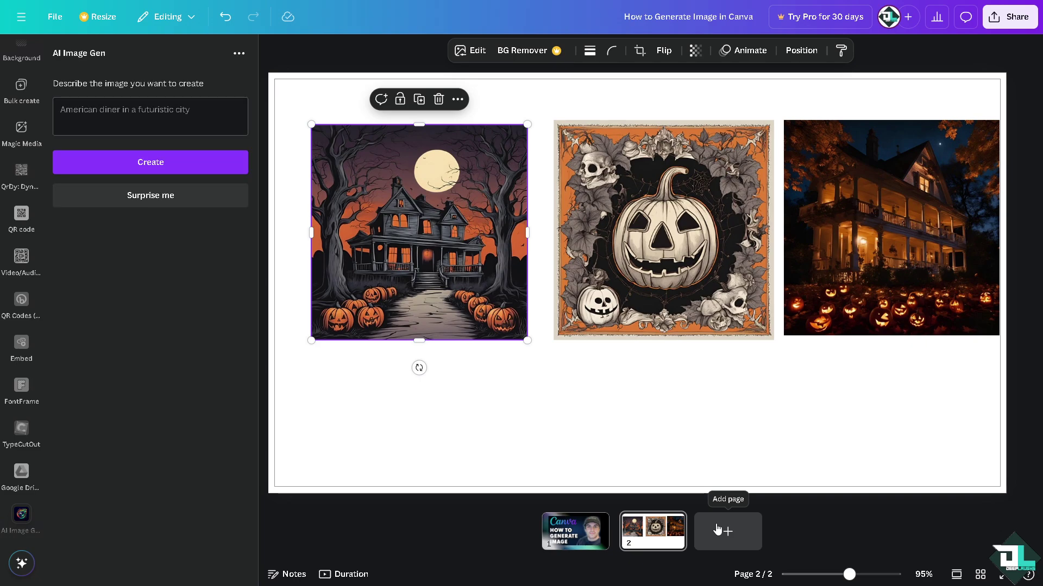
Generate an image in AI Image Gen from the copied description "How to Generate Image in Canva".
{"action": "key", "text": "ctrl+v"}
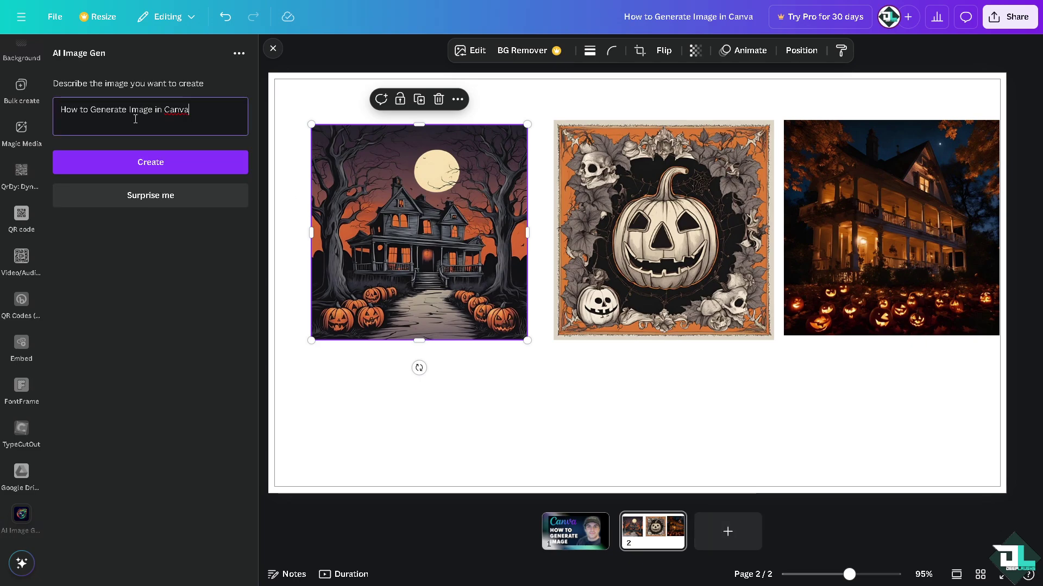
{"action": "left_click", "coordinate": [152, 164]}
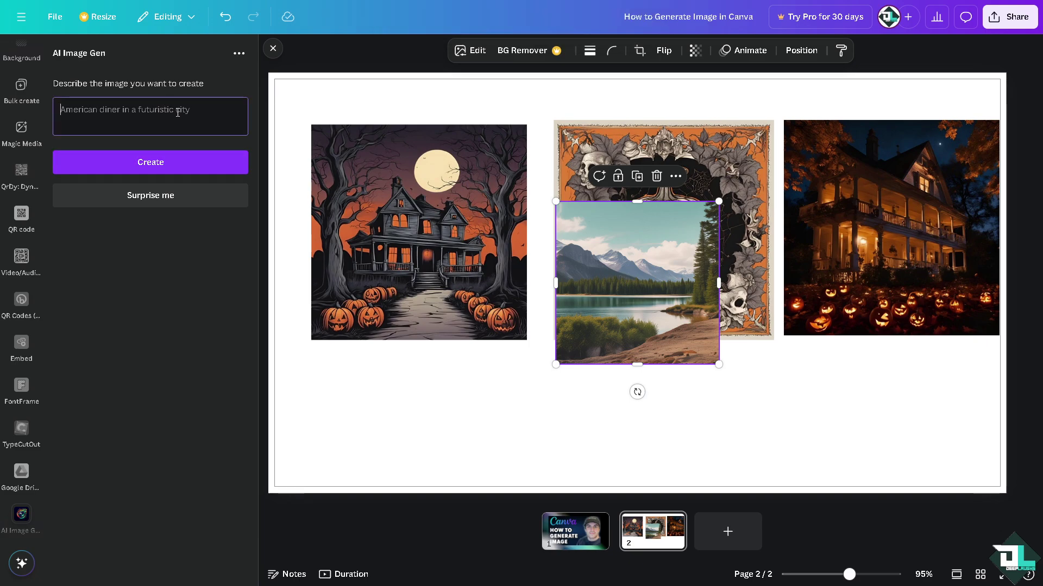
Generate an image from the description "Halloween" and delete the mountain lake image from the page.
{"action": "type", "text": "Halloween"}
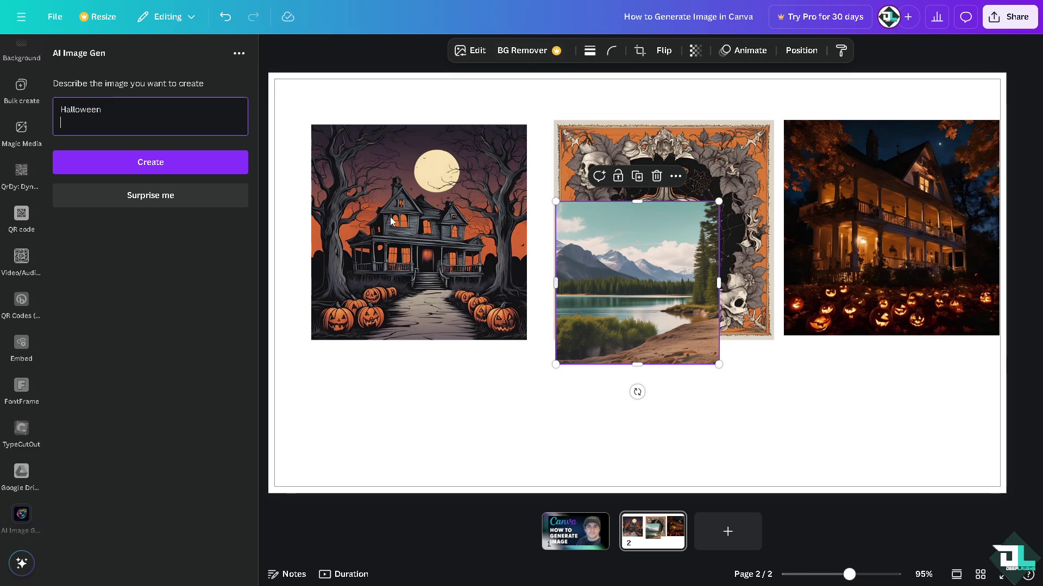
{"action": "left_click", "coordinate": [210, 166]}
{"action": "key", "text": "Delete"}
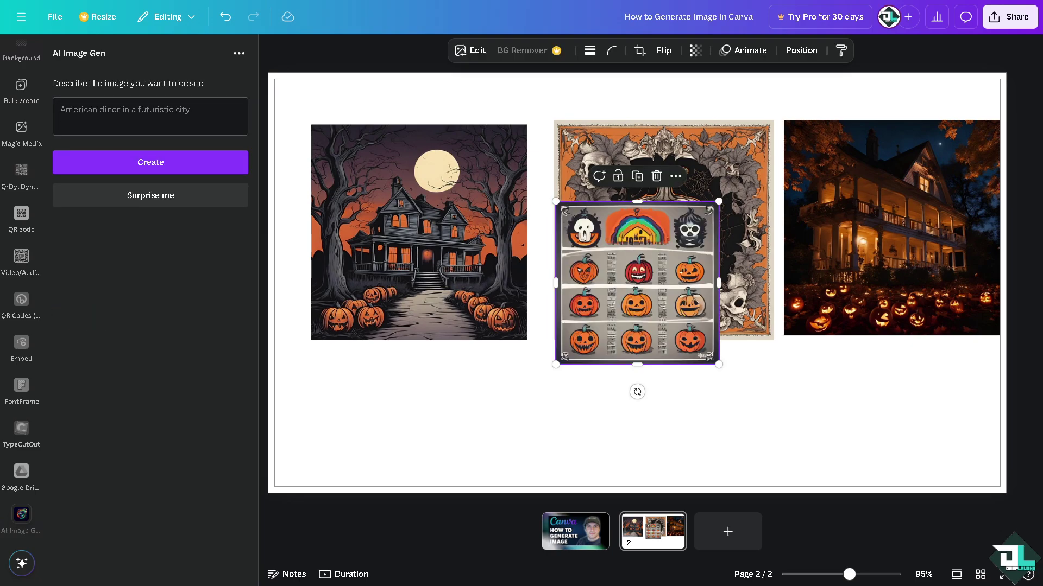
Shrink the generated pumpkin-grid image to about 218 × 218 and place it under the moonlit haunted house, aligned with its left edge.
{"action": "left_click_drag", "start_coordinate": [584, 295], "coordinate": [318, 410]}
{"action": "left_click_drag", "start_coordinate": [459, 312], "coordinate": [419, 352]}
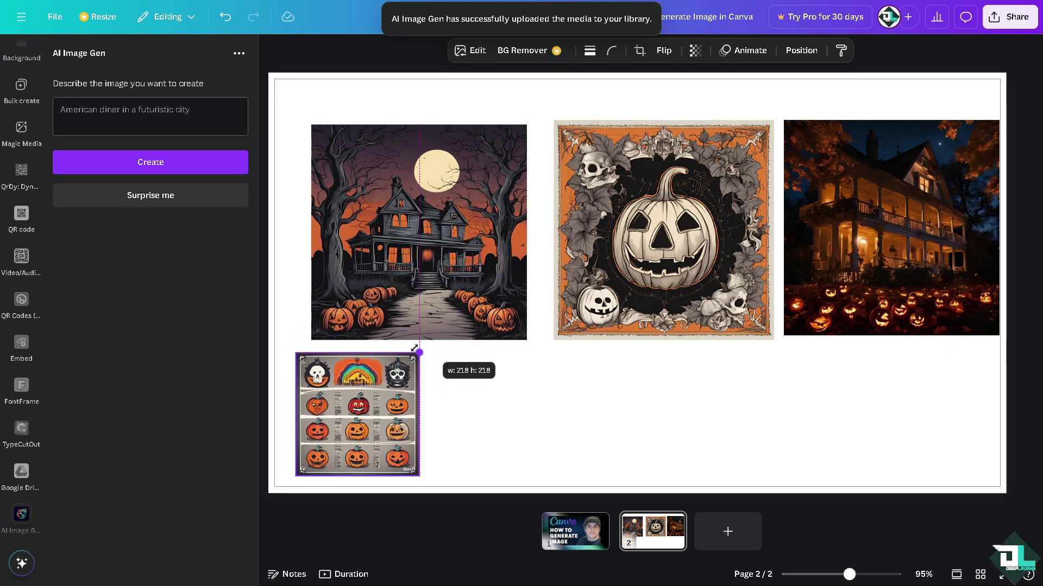
{"action": "mouse_move", "coordinate": [381, 388]}
{"action": "left_mouse_down"}
{"action": "mouse_move", "coordinate": [418, 386]}
{"action": "mouse_move", "coordinate": [397, 381]}
{"action": "left_mouse_up"}
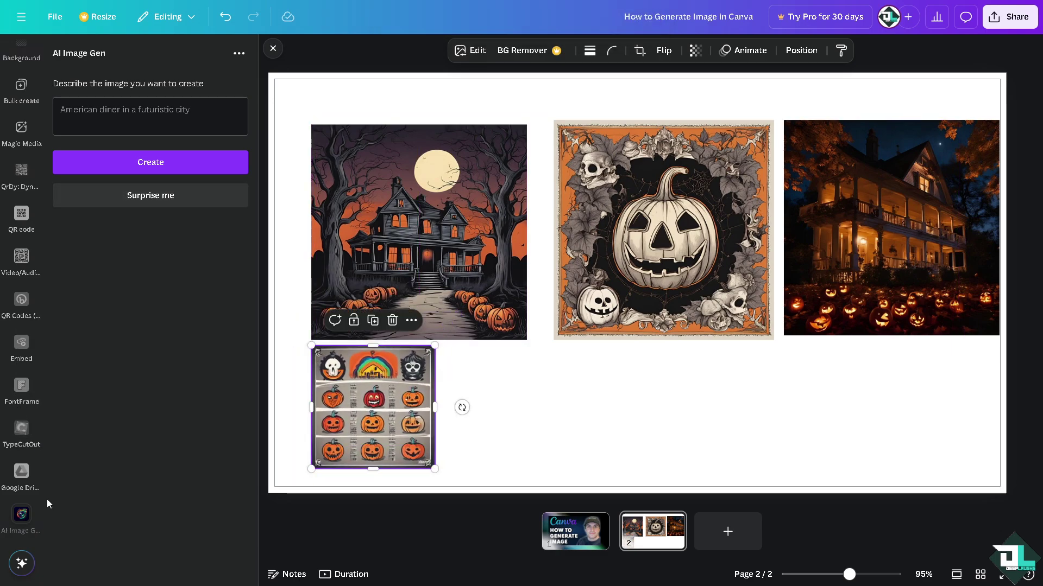
Search the backgrounds for "halloween backgrounds" and apply the orange and gold bokeh background to the second page.
{"action": "scroll", "coordinate": [28, 292], "scroll_direction": "up", "scroll_amount": 2}
{"action": "scroll", "coordinate": [28, 292], "scroll_direction": "up", "scroll_amount": 2}
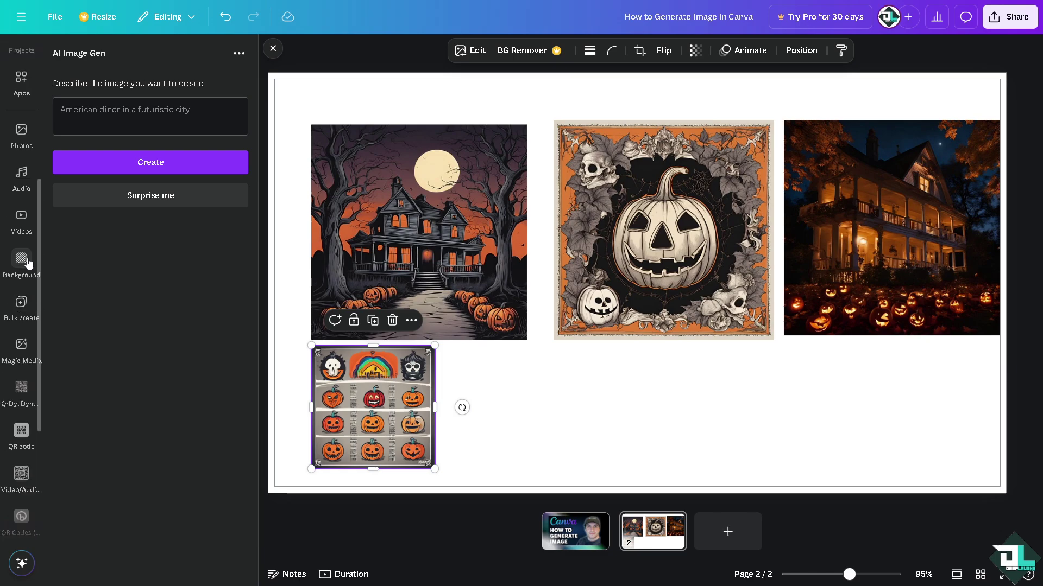
{"action": "left_click", "coordinate": [26, 261]}
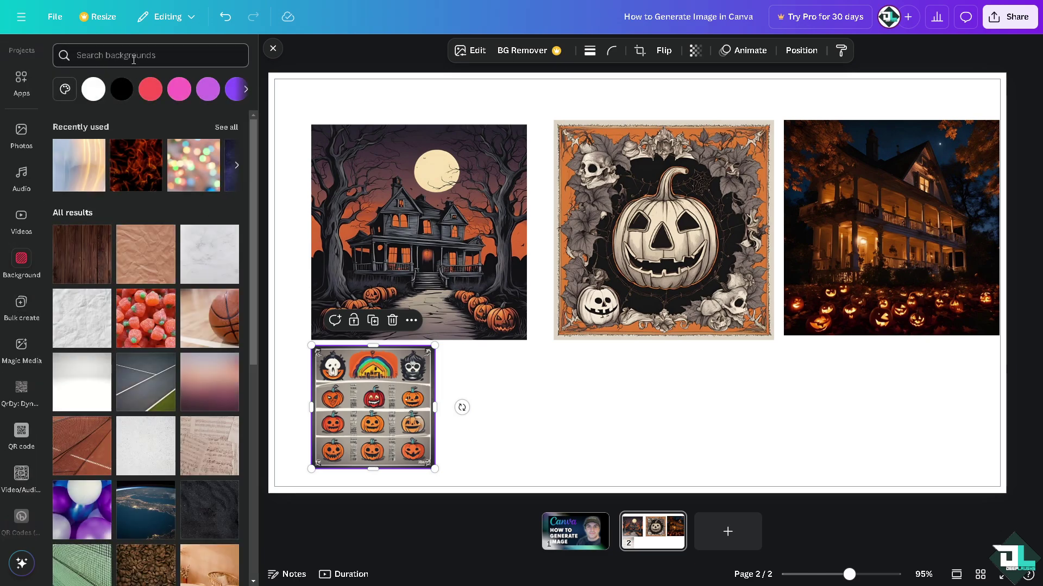
{"action": "type", "text": "hallow"}
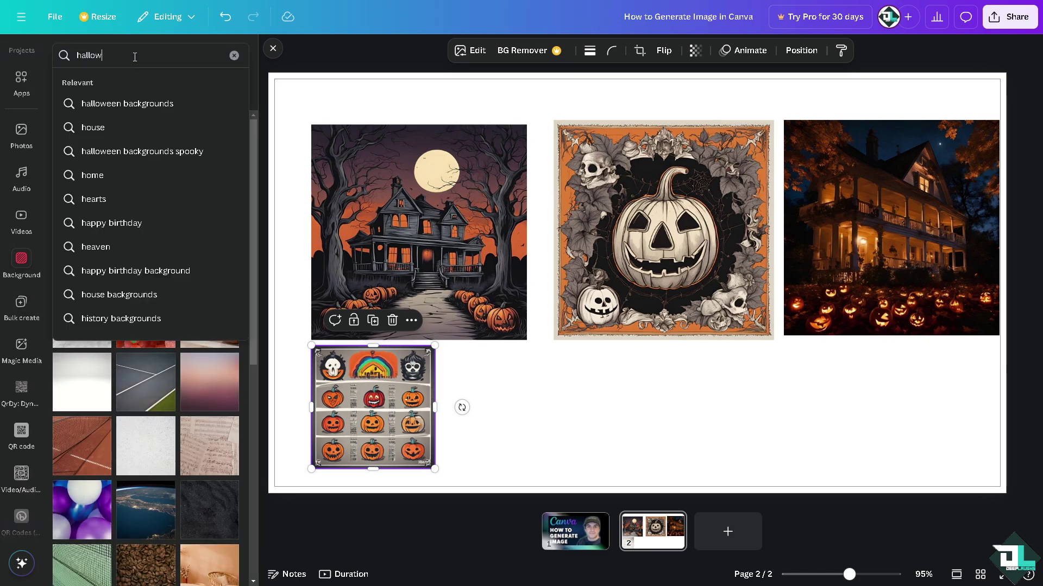
{"action": "left_click", "coordinate": [119, 104]}
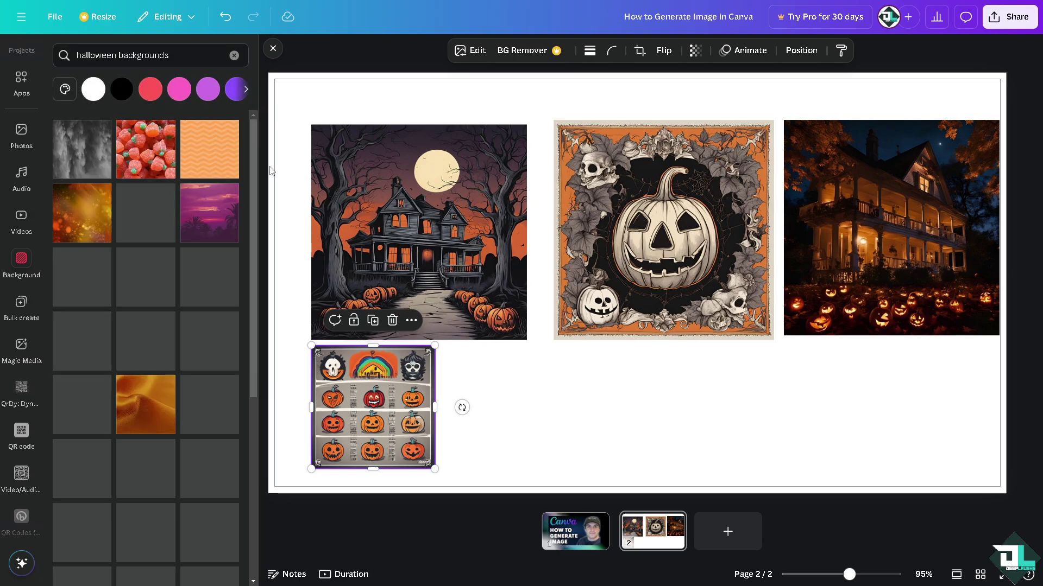
{"action": "left_click", "coordinate": [93, 217]}
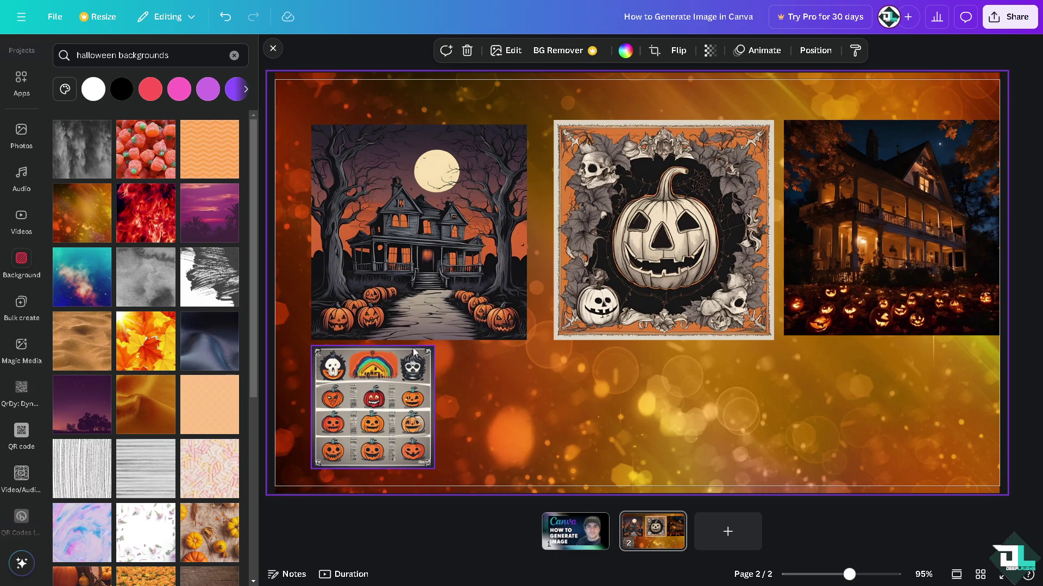
View the design's sharing options and the collaboration link's access choices, leaving them unchanged.
{"action": "left_click", "coordinate": [1016, 21]}
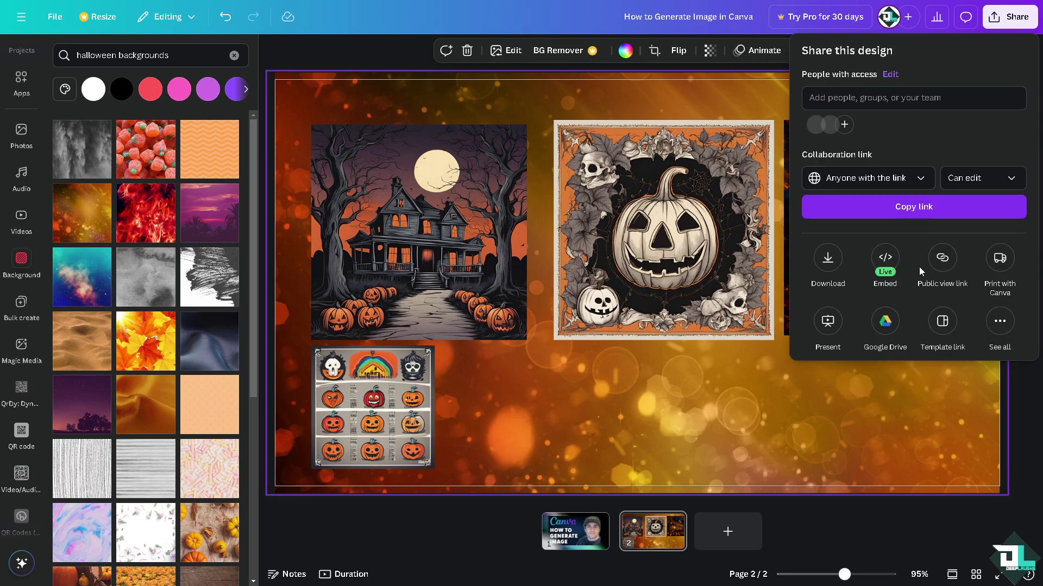
{"action": "left_click", "coordinate": [922, 184]}
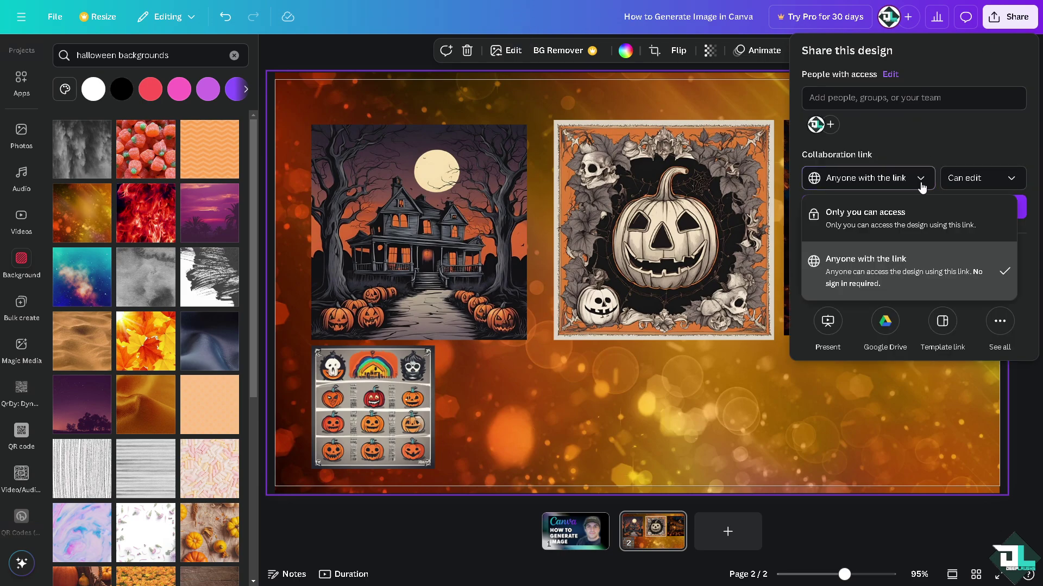
{"action": "left_click", "coordinate": [970, 137]}
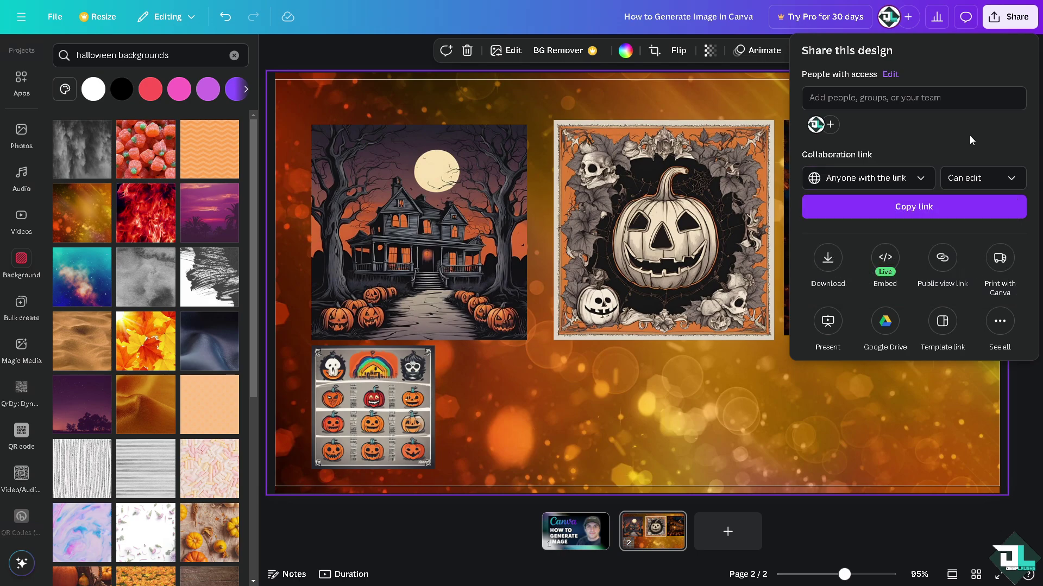
{"action": "left_click", "coordinate": [807, 405]}
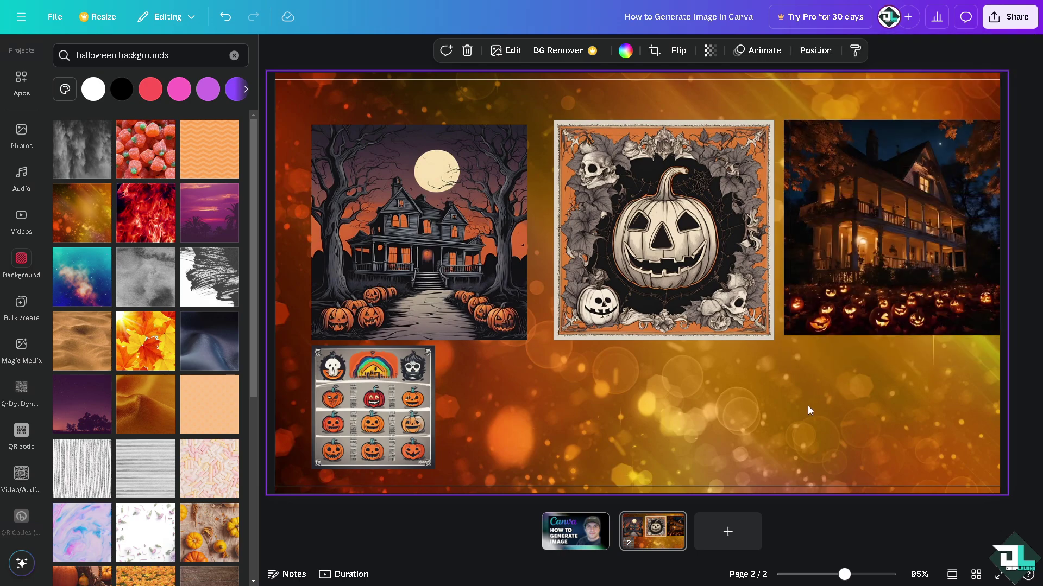
View the design's download settings and the available file types, leaving PNG selected and closing them without downloading.
{"action": "left_click", "coordinate": [1008, 17]}
{"action": "left_click", "coordinate": [834, 258]}
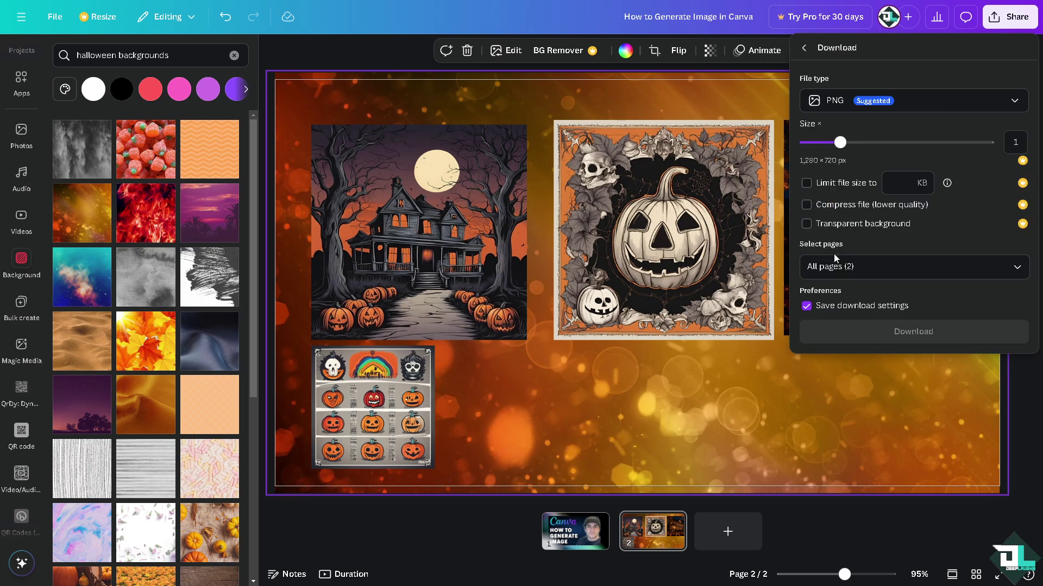
{"action": "left_click", "coordinate": [896, 103]}
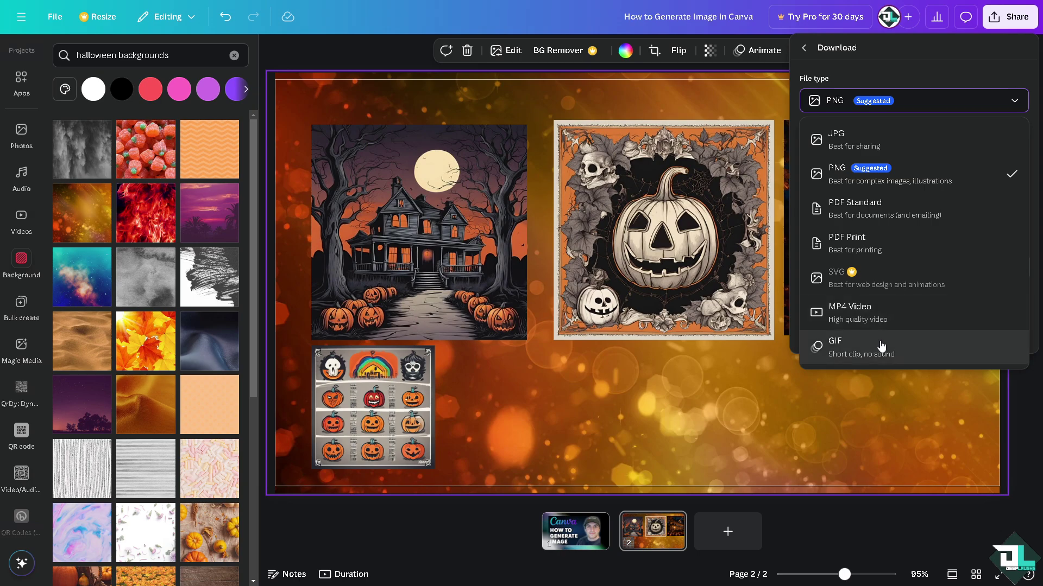
{"action": "left_click", "coordinate": [695, 400]}
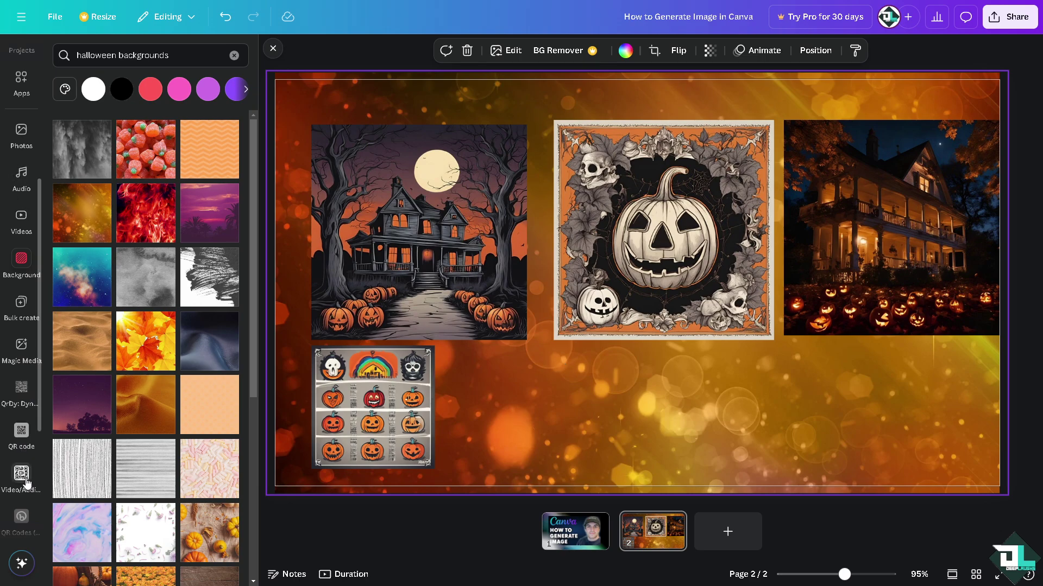
Go to the first page and review the AI Image Gen app and Magic Media's Halloween images, description and style choices.
{"action": "scroll", "coordinate": [26, 483], "scroll_direction": "down", "scroll_amount": 2}
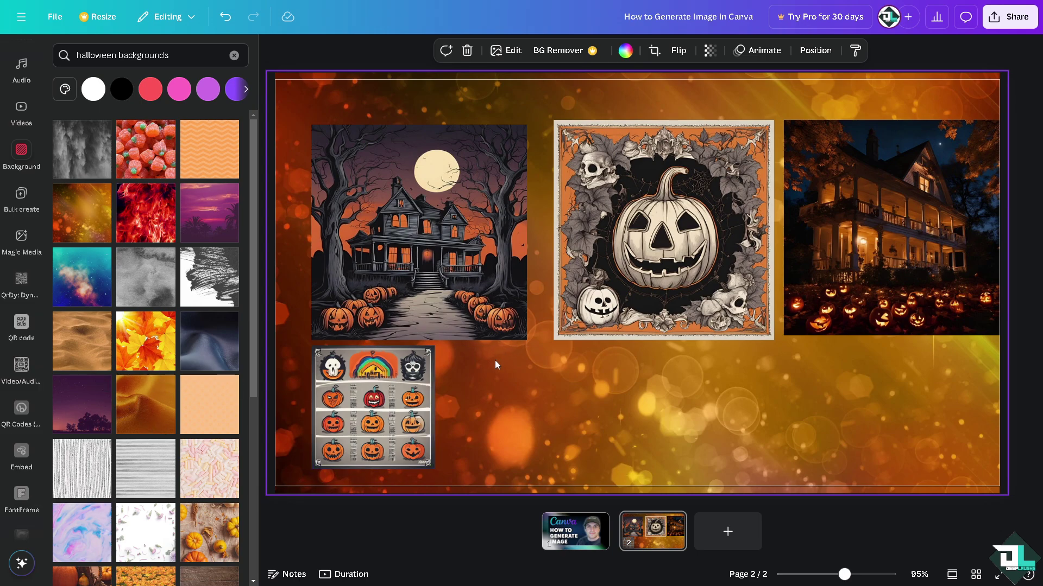
{"action": "left_click", "coordinate": [575, 531]}
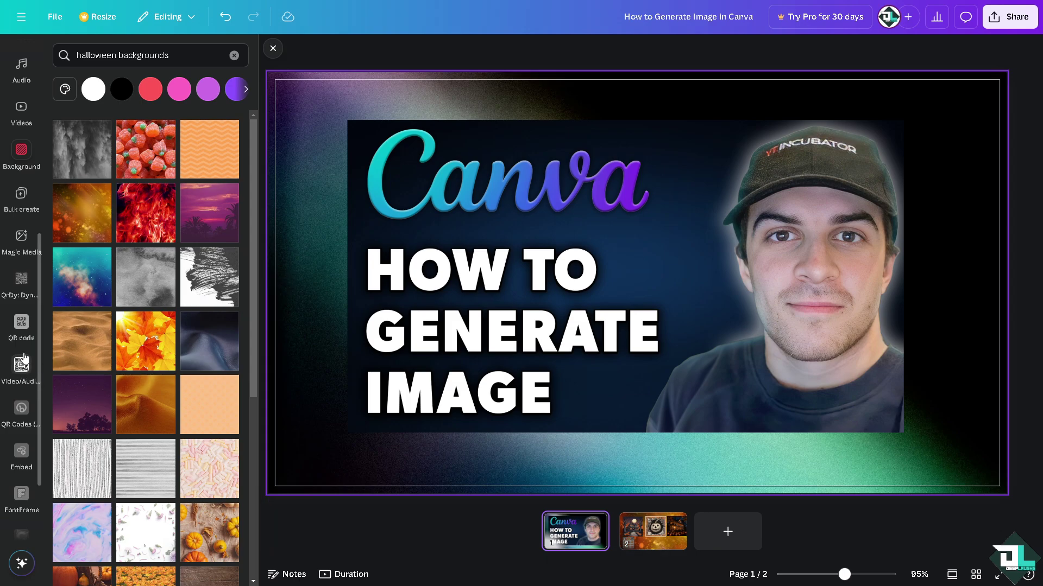
{"action": "scroll", "coordinate": [31, 449], "scroll_direction": "down", "scroll_amount": 2}
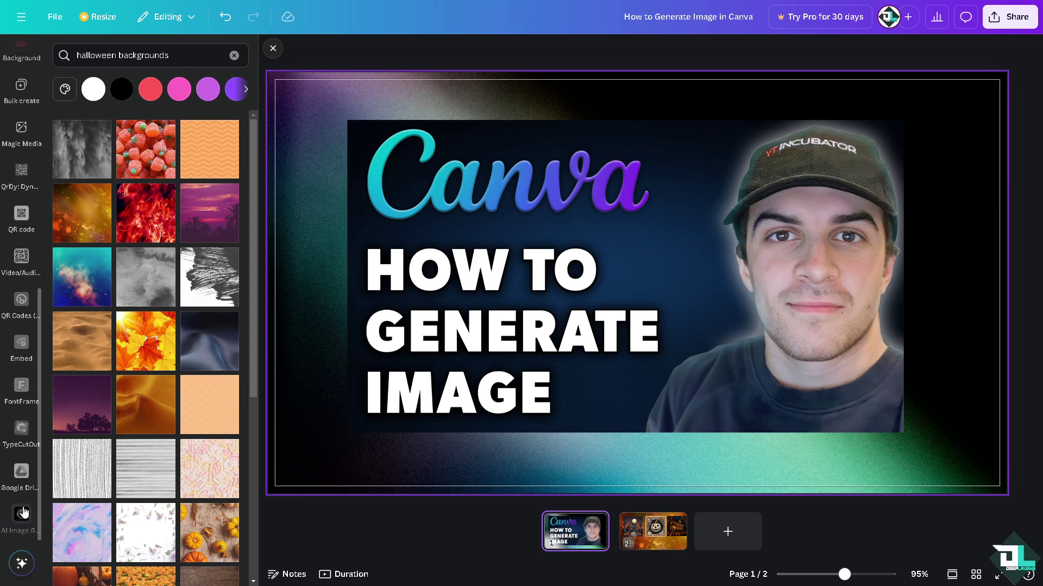
{"action": "left_click", "coordinate": [21, 513]}
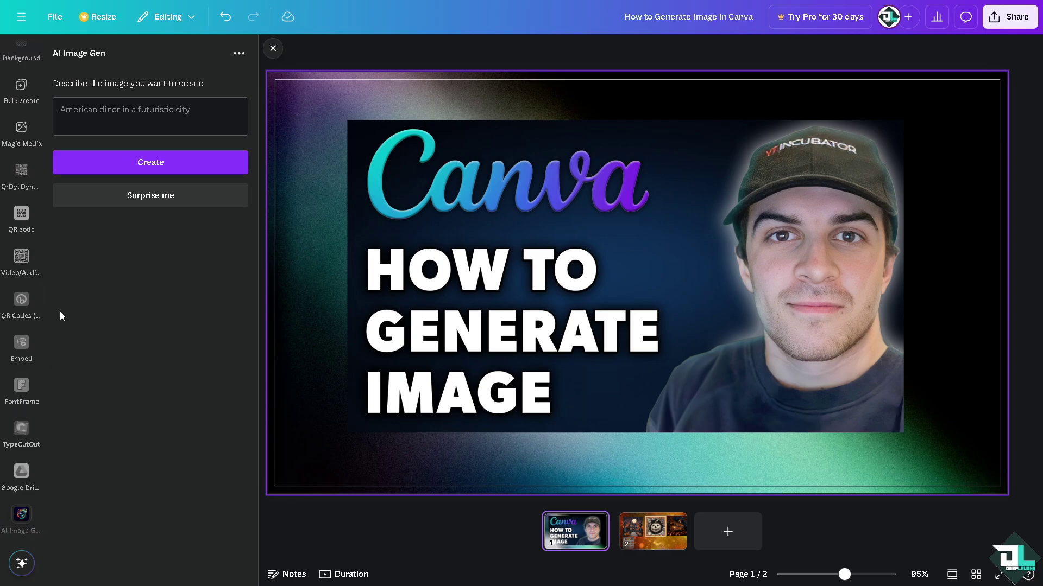
{"action": "left_click", "coordinate": [22, 133]}
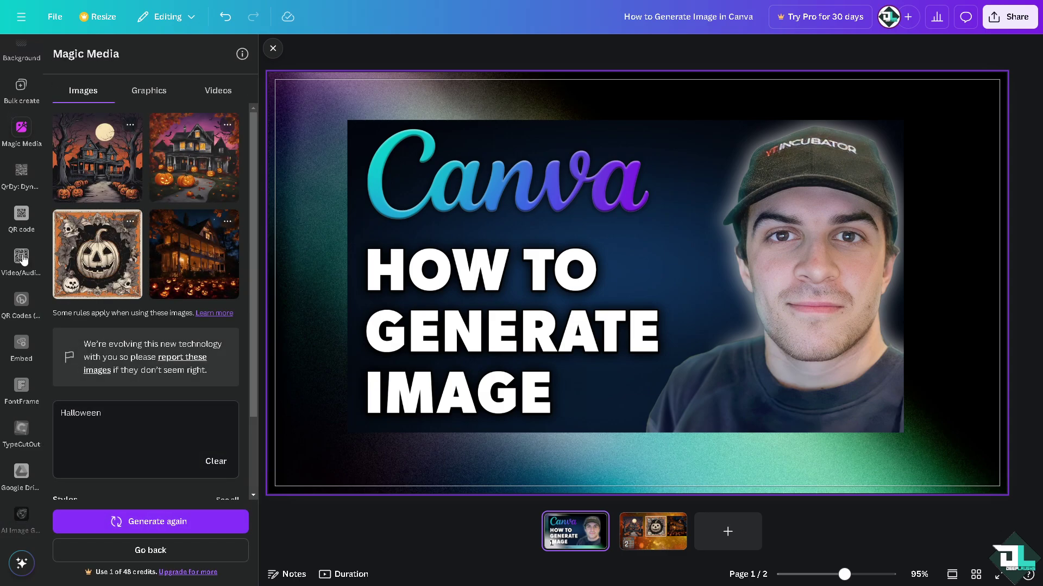
{"action": "scroll", "coordinate": [139, 403], "scroll_direction": "down", "scroll_amount": 2}
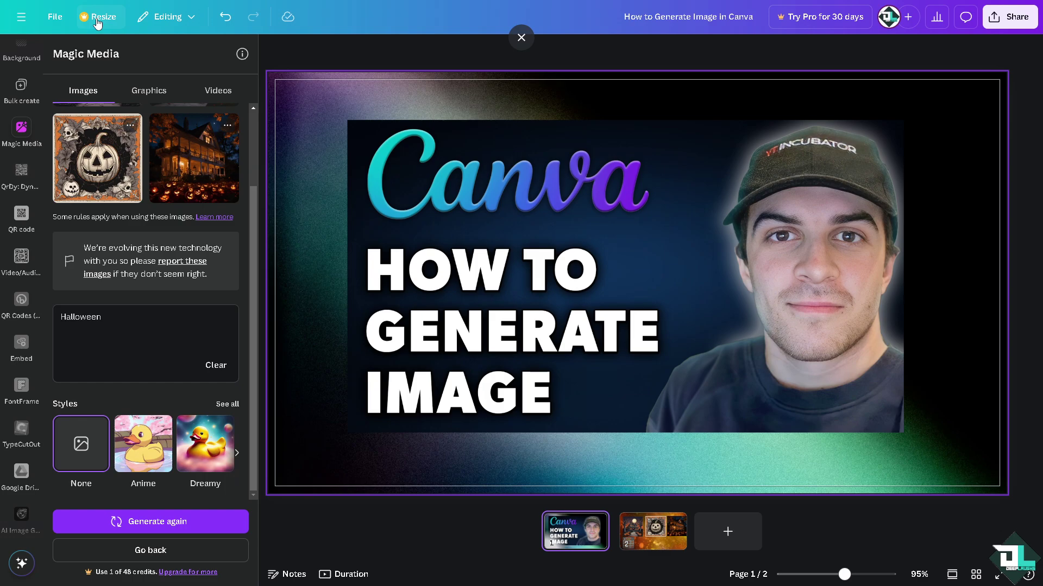
Present the design full screen starting from the first page.
{"action": "left_click", "coordinate": [353, 136]}
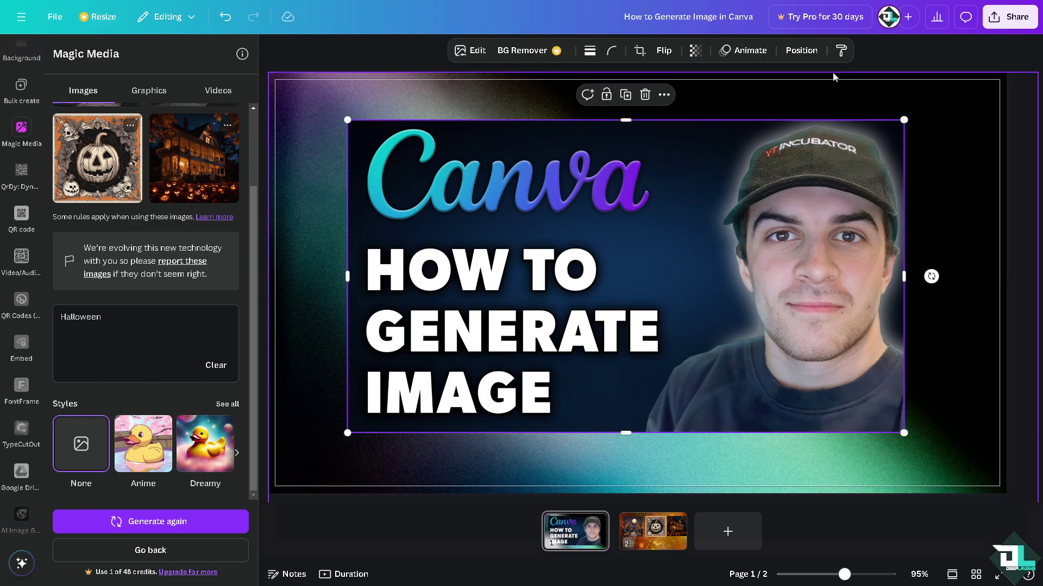
{"action": "left_click", "coordinate": [998, 575]}
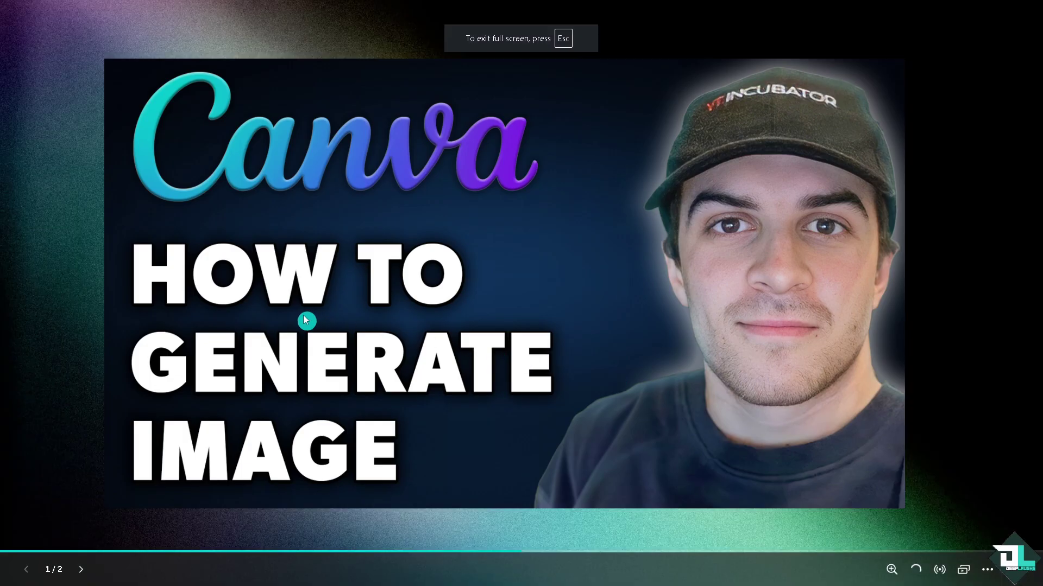